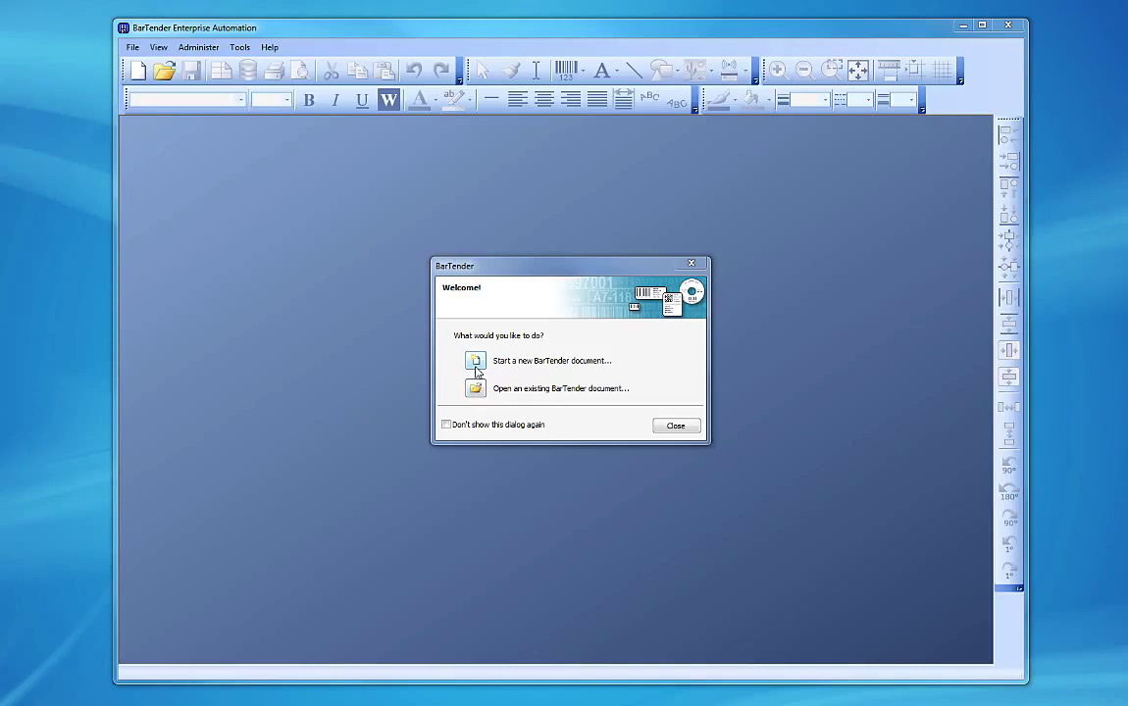
Step: Start a new BarTender document to bring up the New Document Wizard
left_click(477, 370)
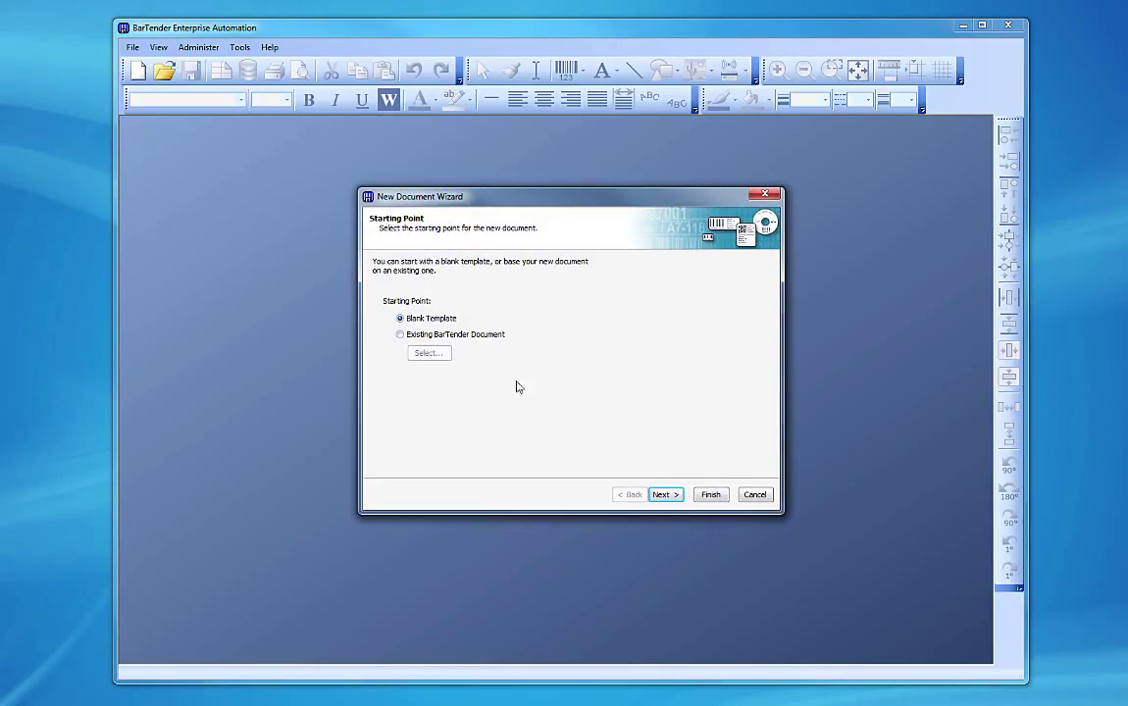
left_click(753, 494)
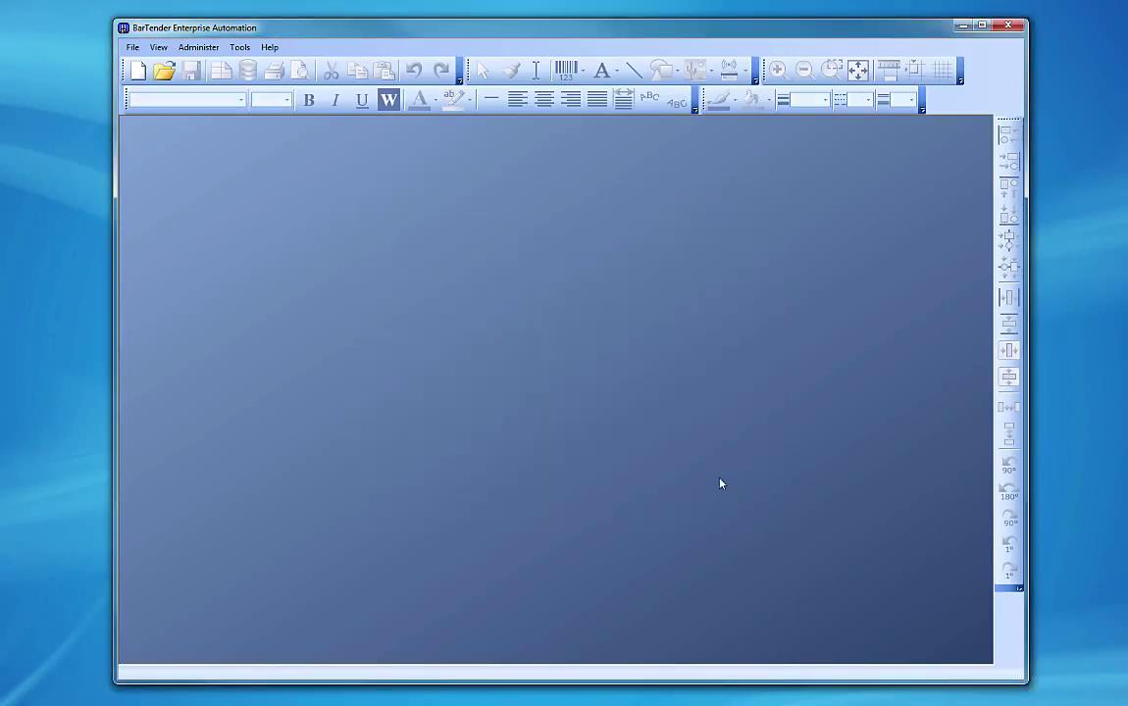
left_click(131, 47)
left_click(154, 64)
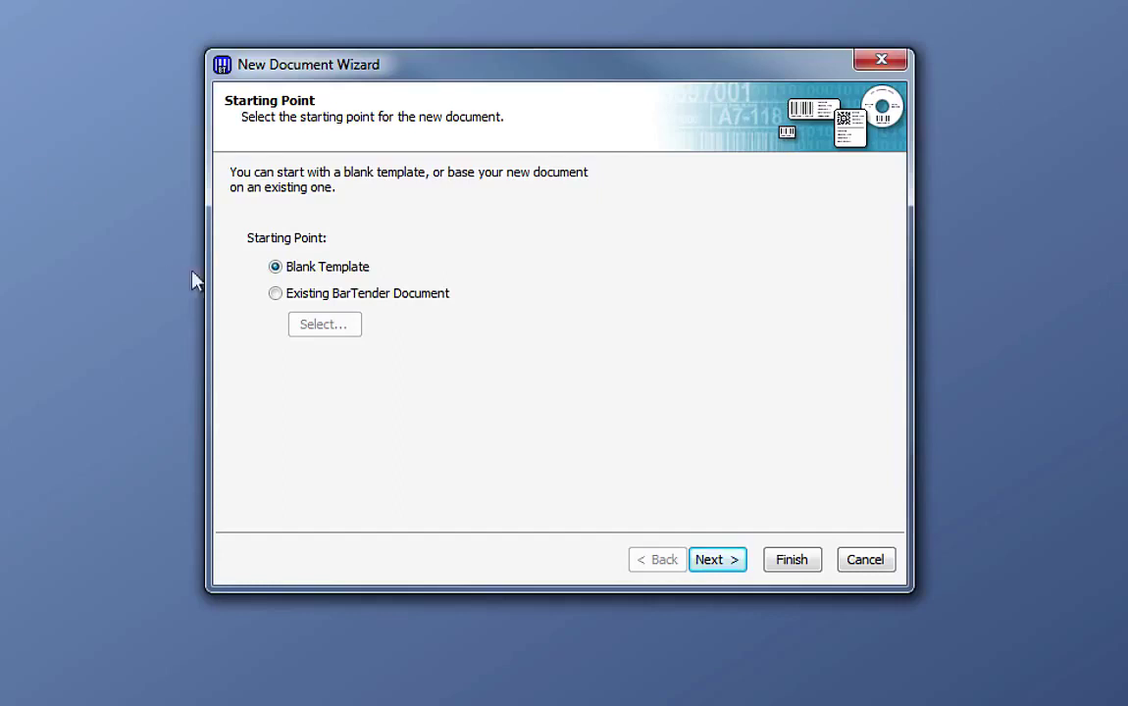
left_click(276, 297)
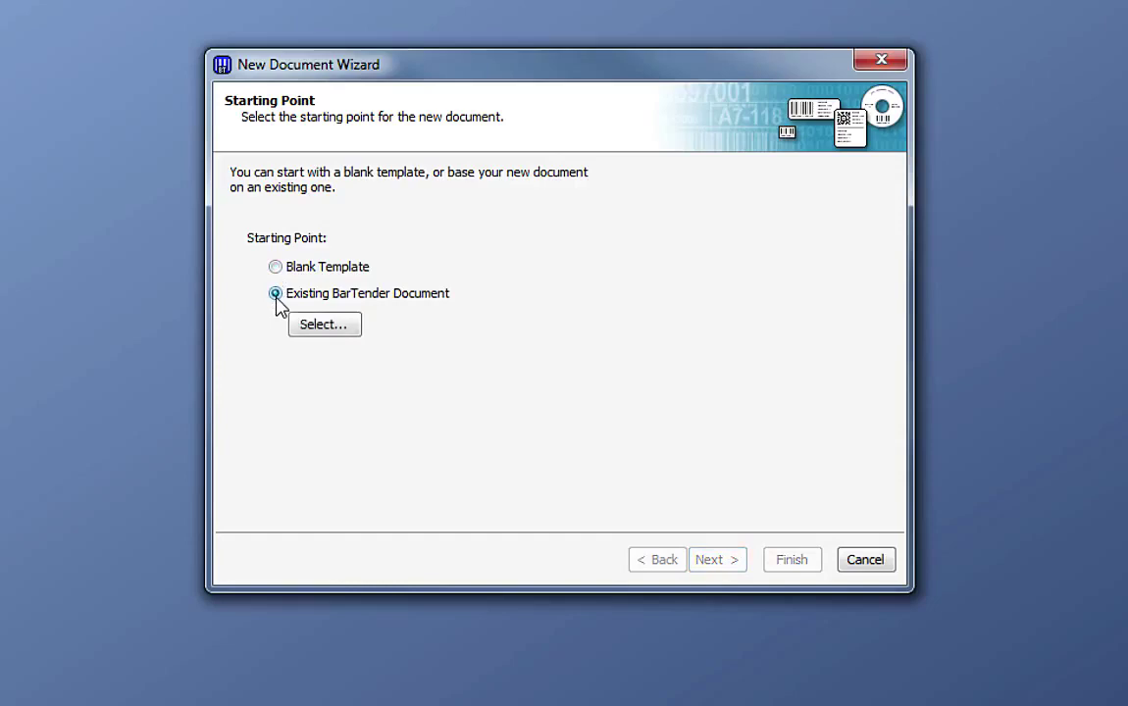
left_click(312, 338)
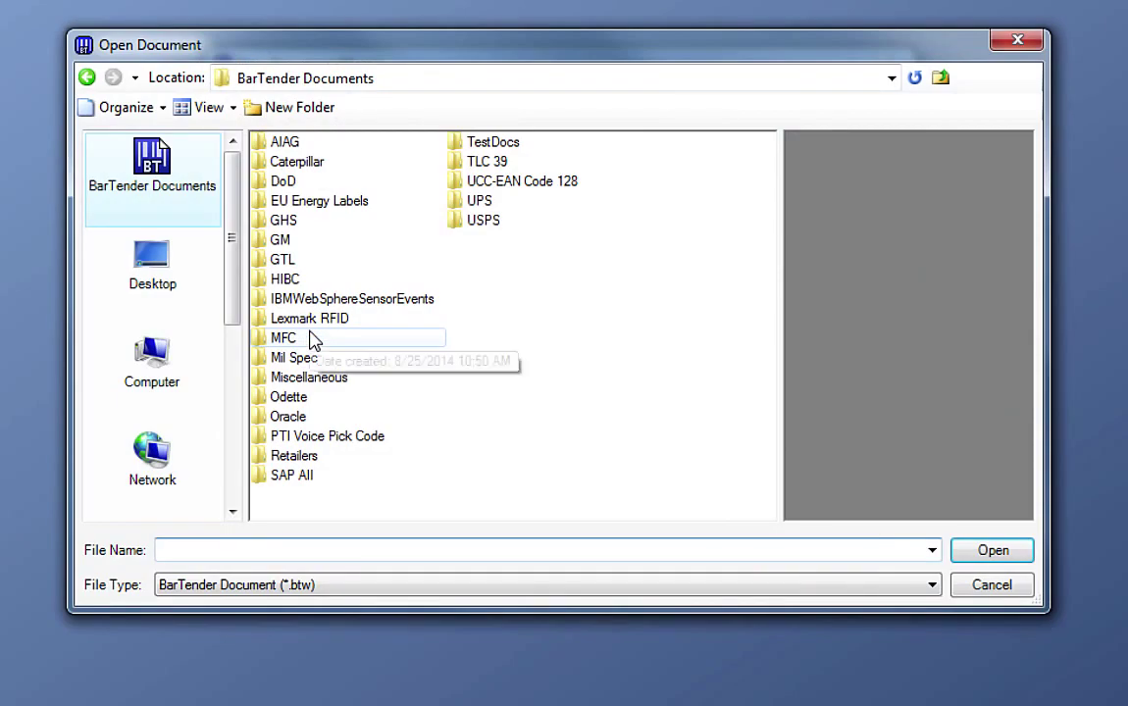
left_click(991, 587)
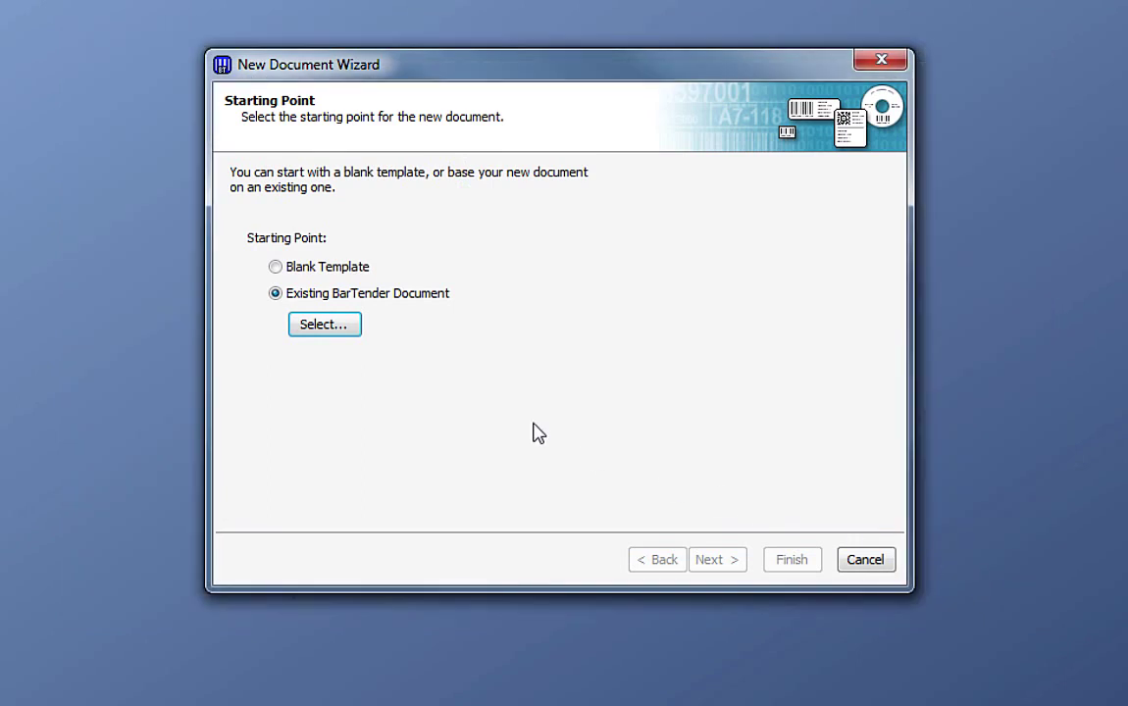
Step: Base the new document on a blank template and select Laser Printer as its printer
left_click(277, 269)
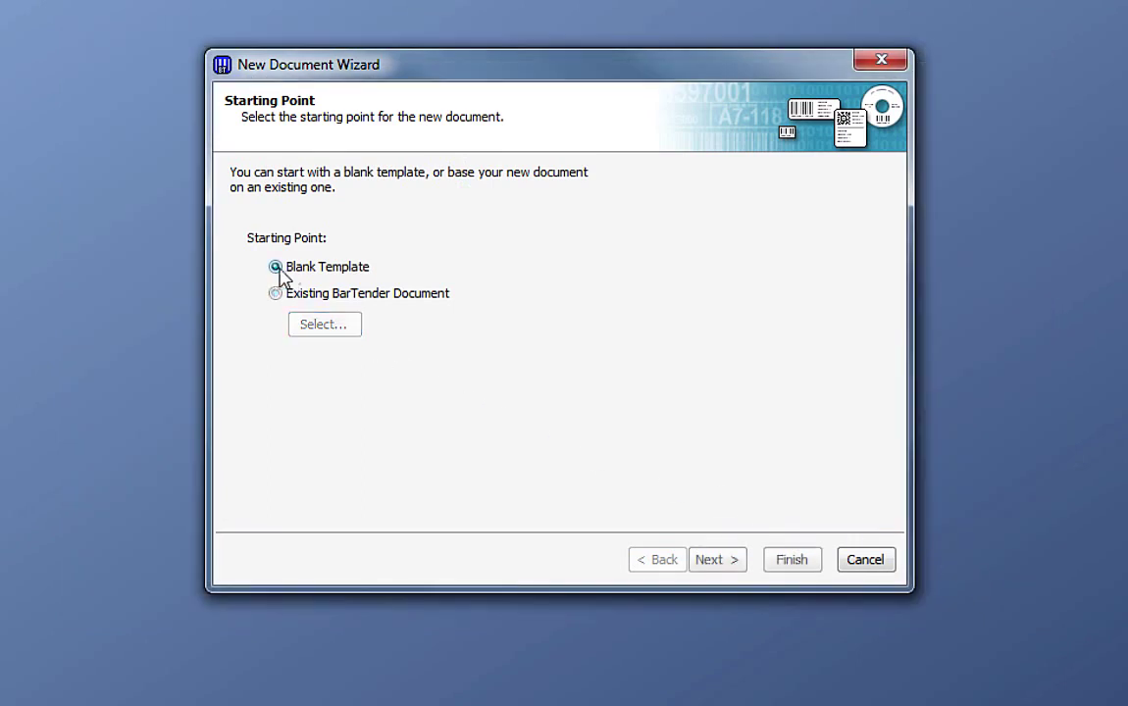
left_click(741, 567)
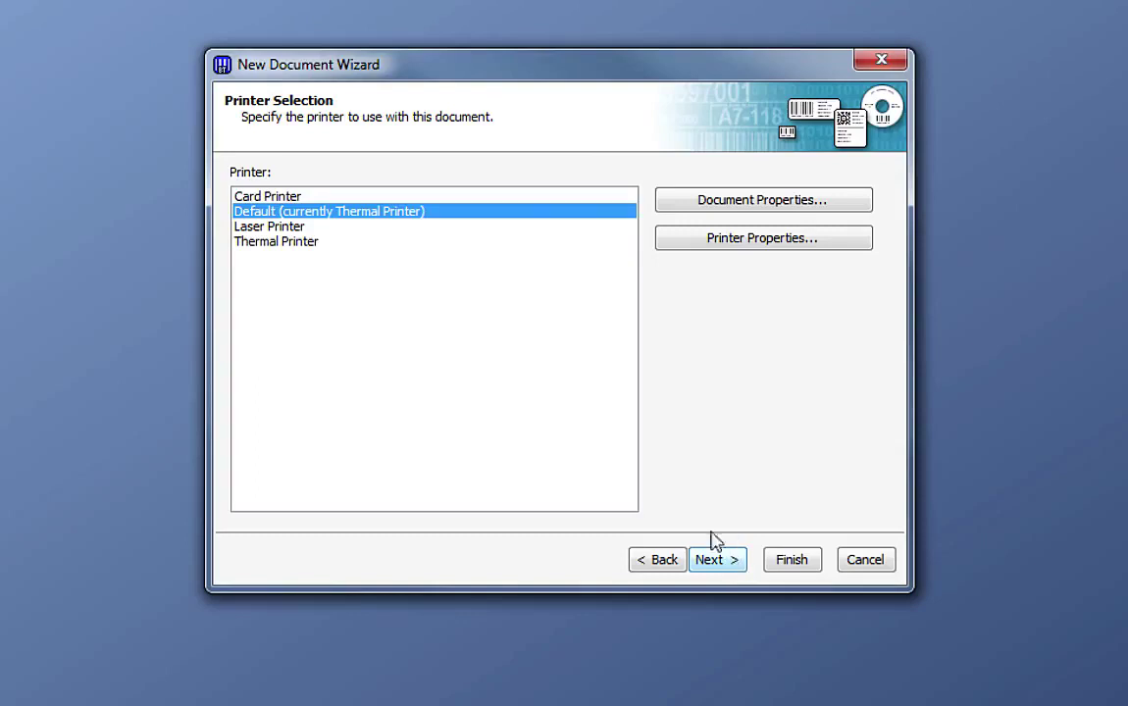
left_click(294, 227)
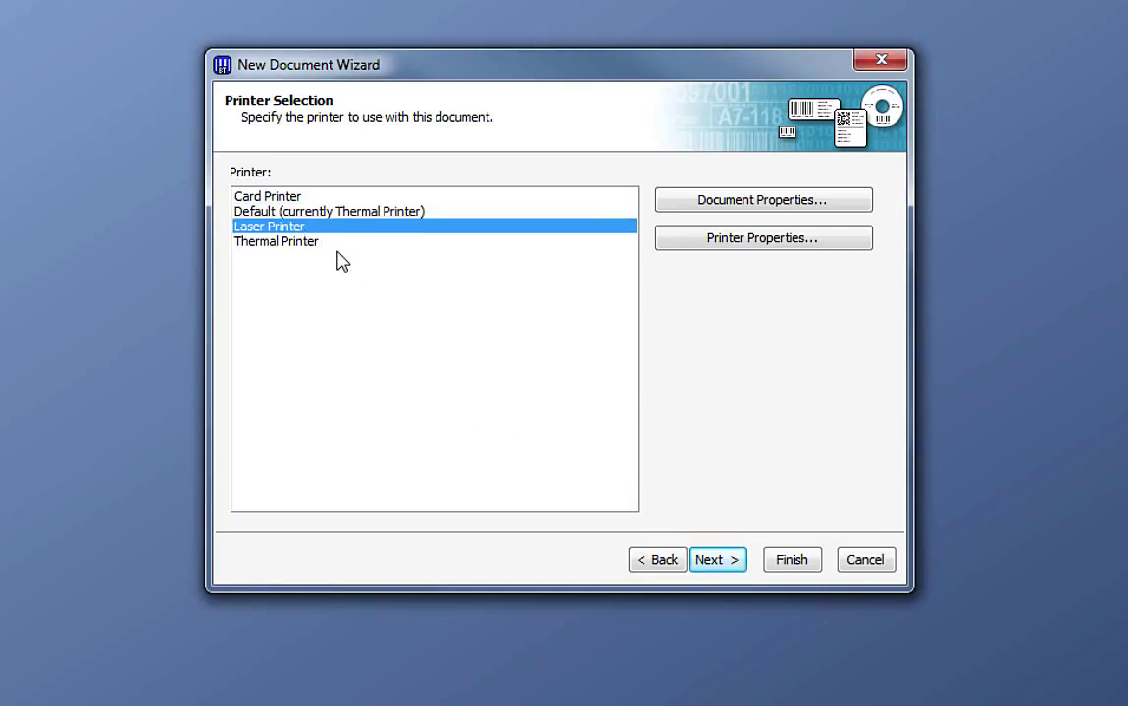
left_click(716, 560)
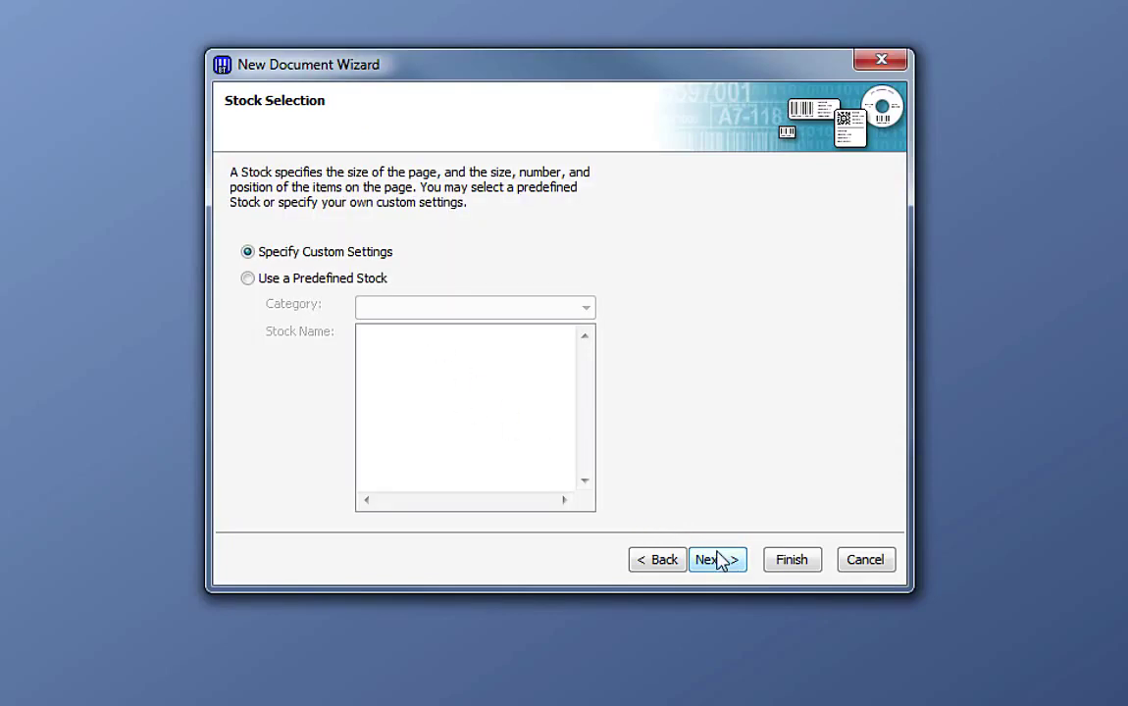
Step: Preview several predefined Avery Standard stocks, from 3248 - Postcard (Glossy Photo Quality) to 3261L - Label
left_click(248, 280)
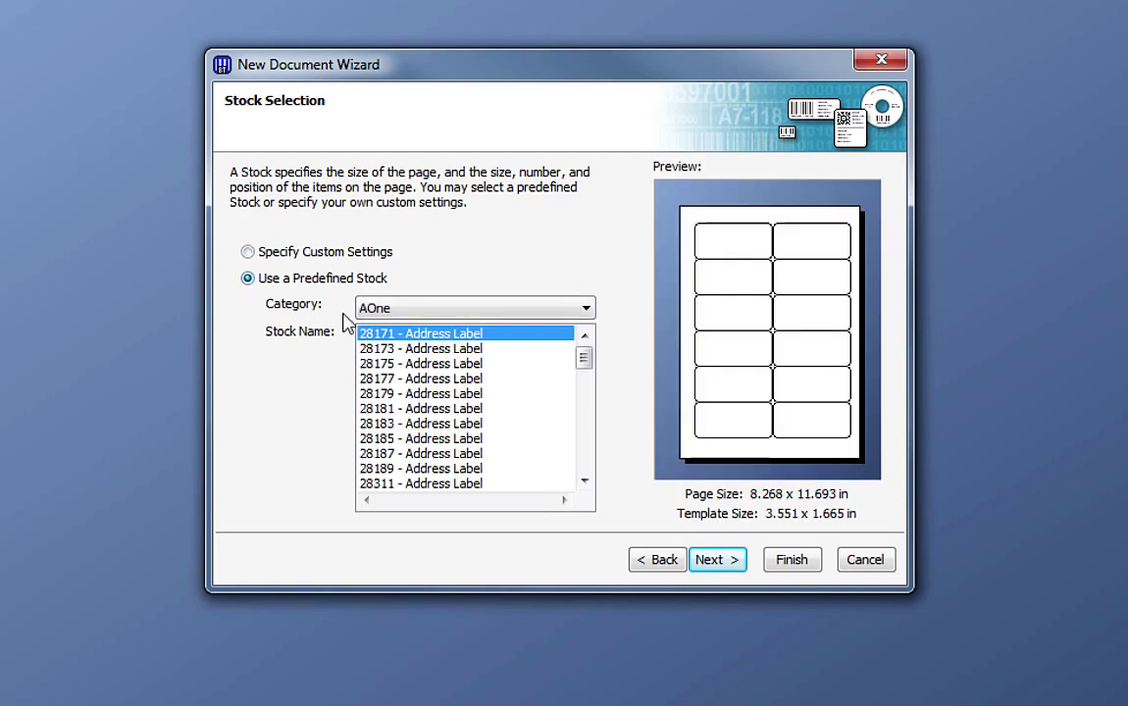
left_click(585, 308)
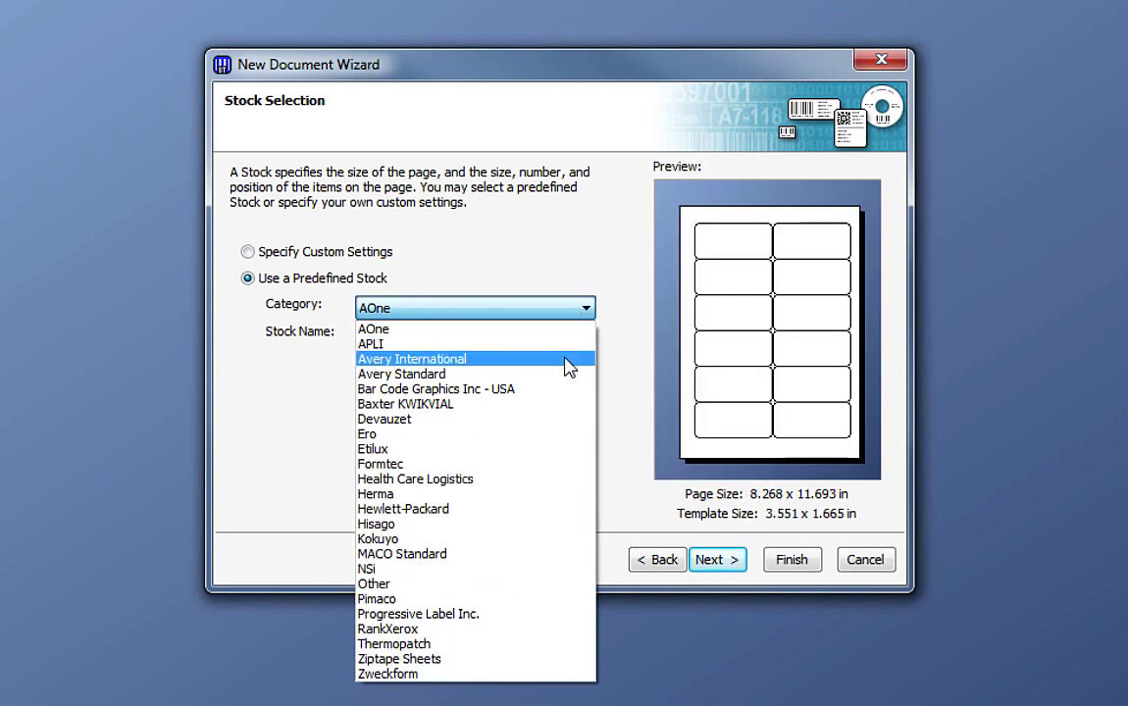
left_click(564, 374)
left_click(536, 382)
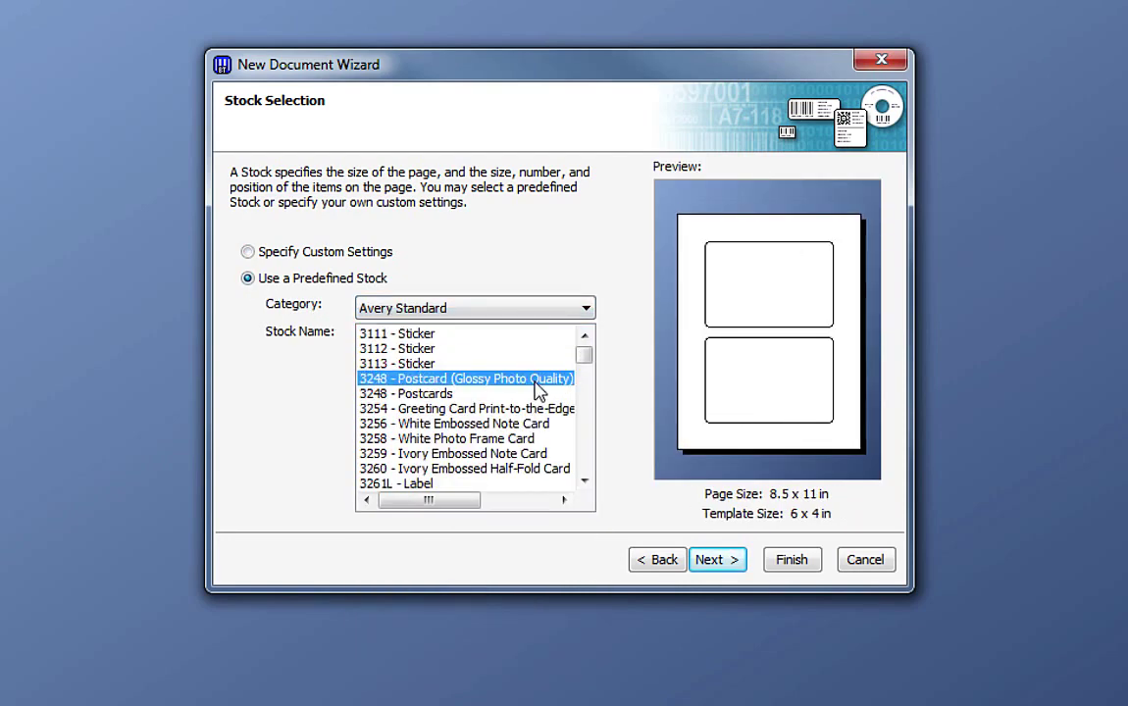
left_click(525, 410)
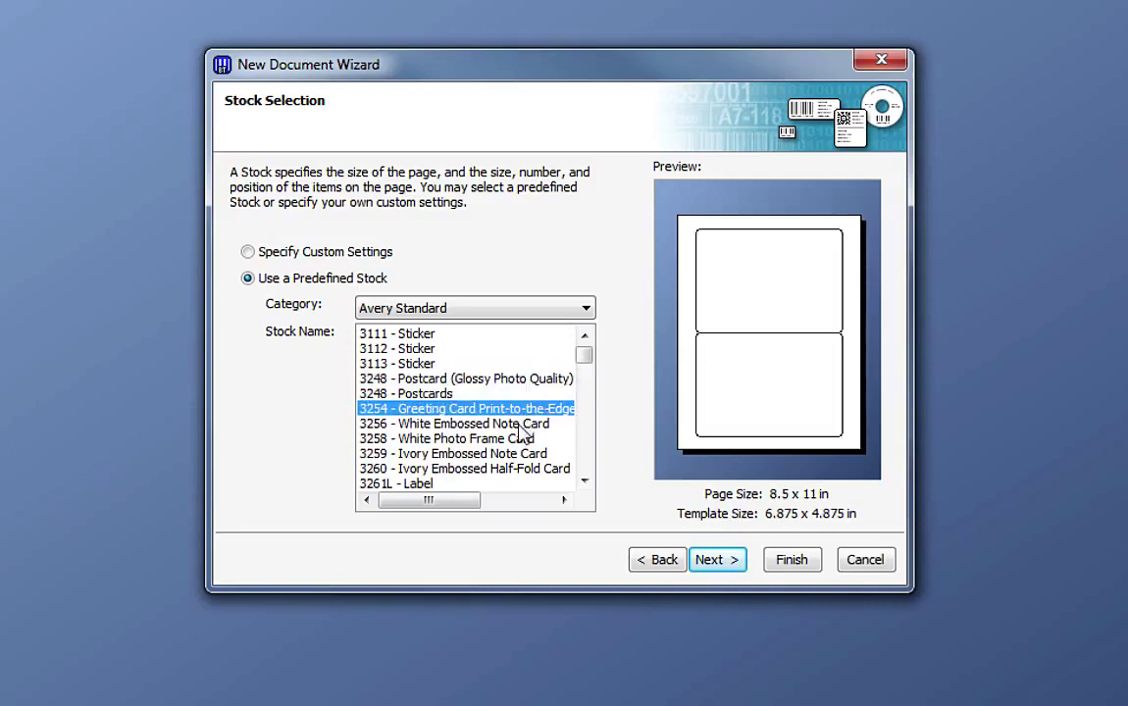
left_click(517, 439)
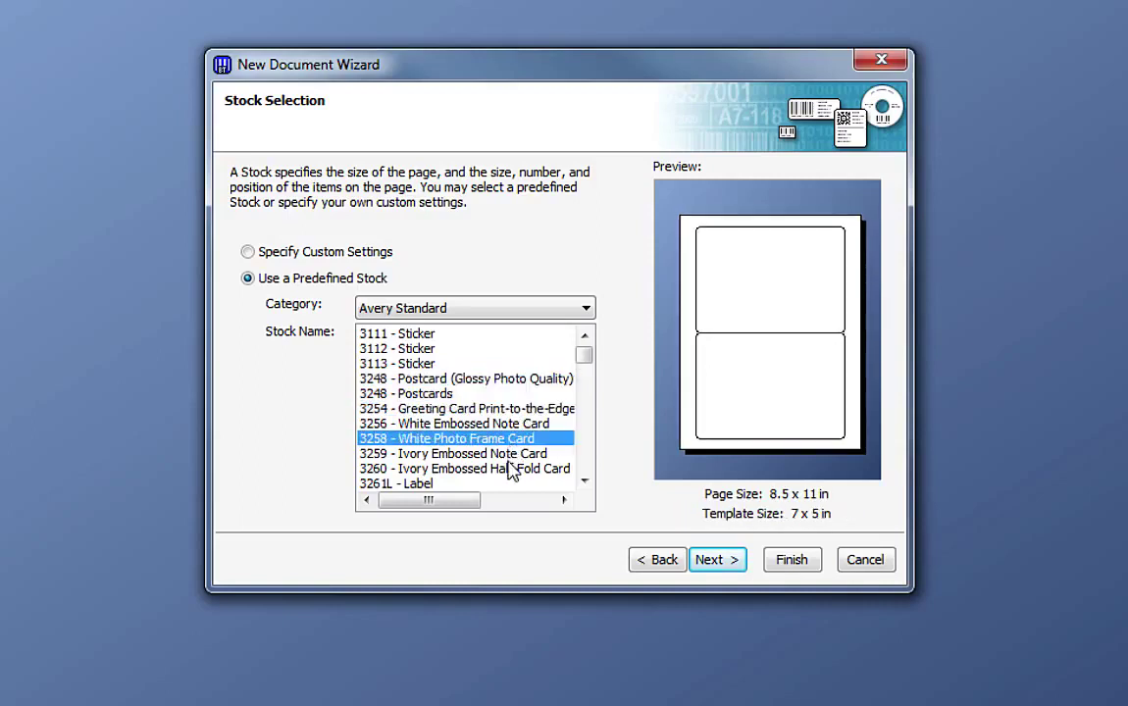
left_click(510, 467)
left_click(502, 485)
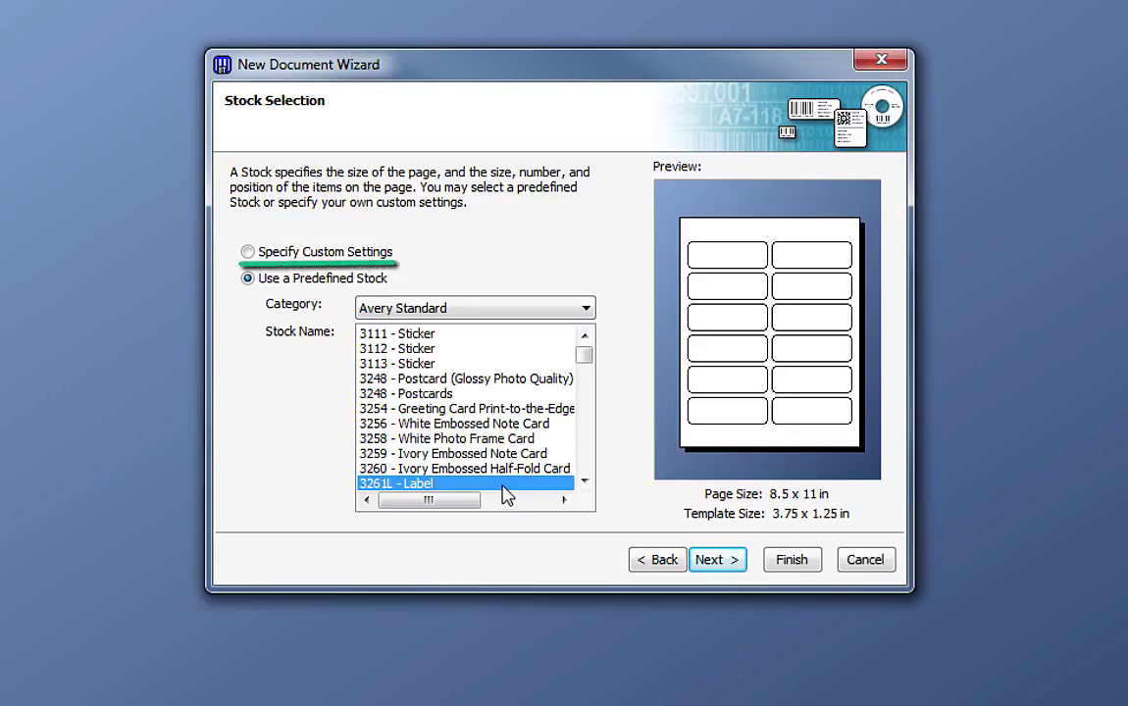
Step: Choose to specify custom stock settings and proceed to the page size
left_click(249, 252)
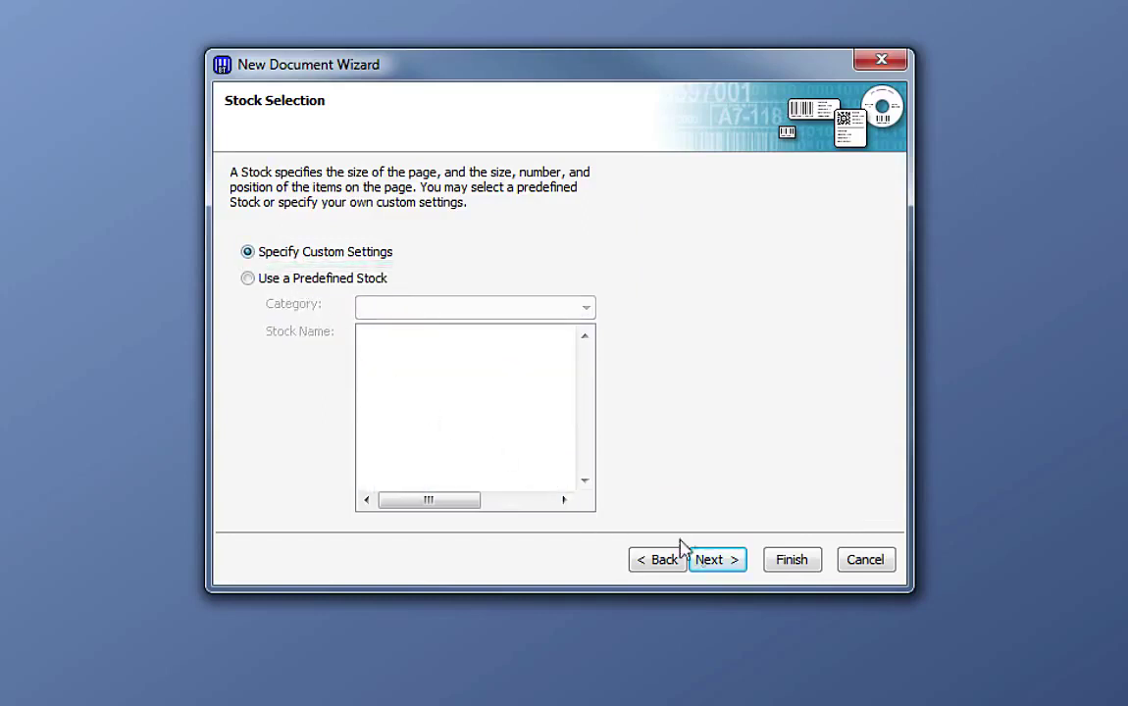
left_click(724, 561)
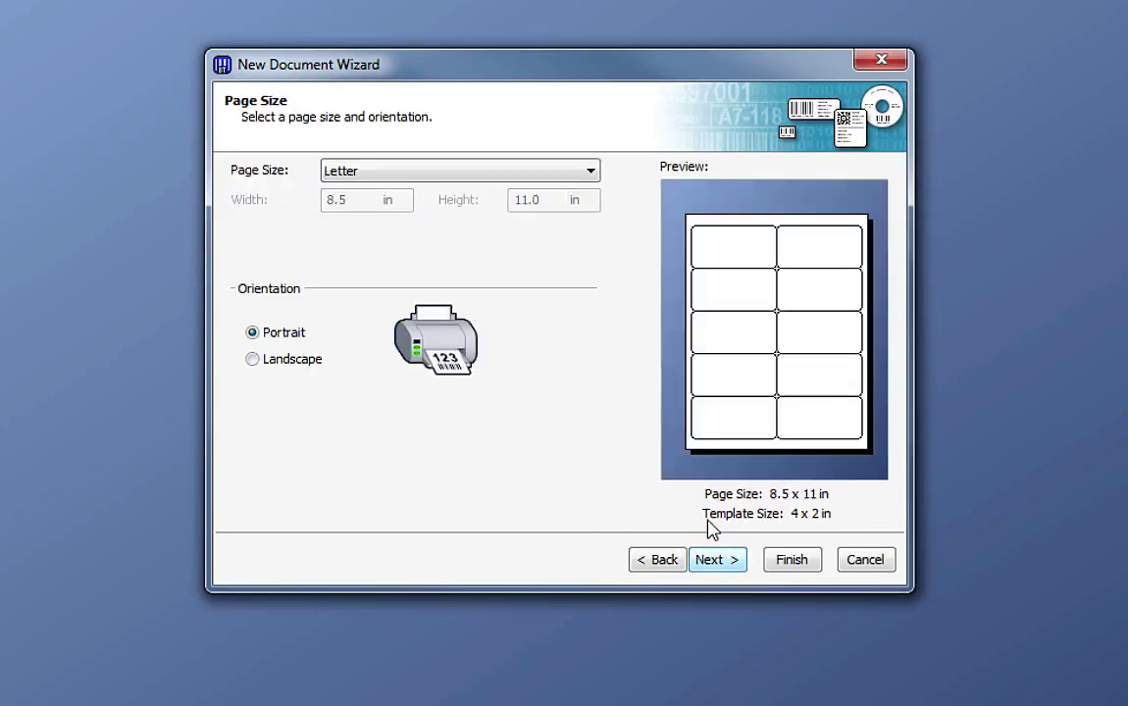
Step: Try the Legal and Envelope #10 page sizes and set the page size back to Letter
left_click(591, 171)
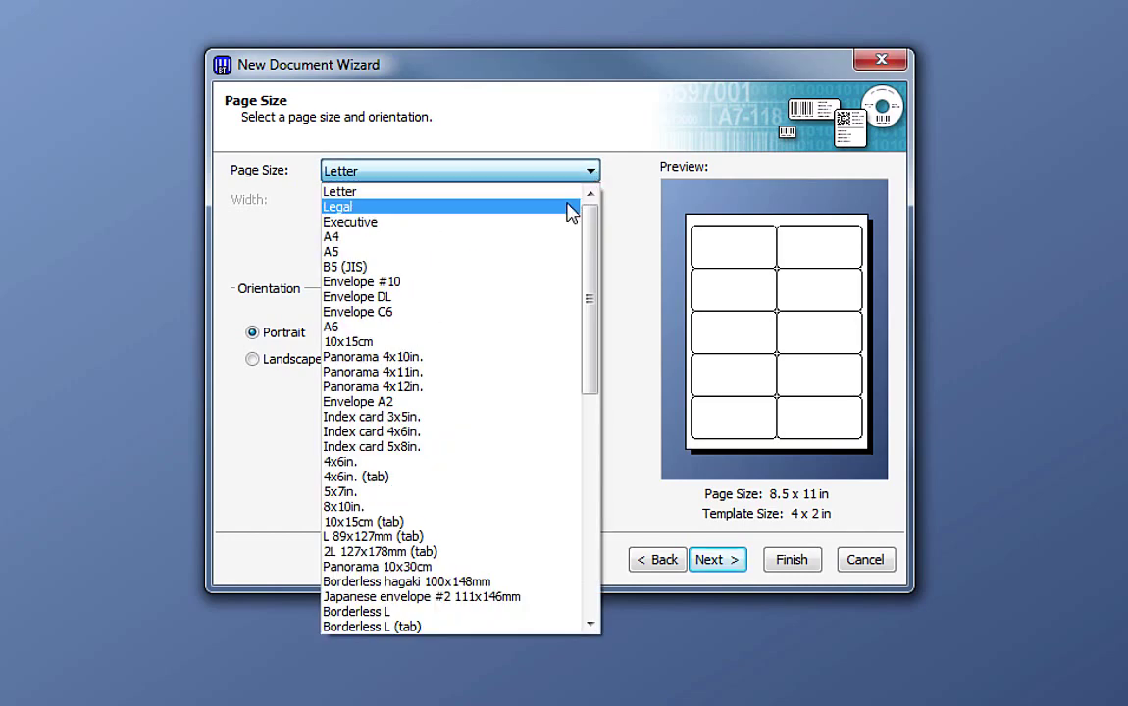
left_click(575, 207)
left_click(593, 171)
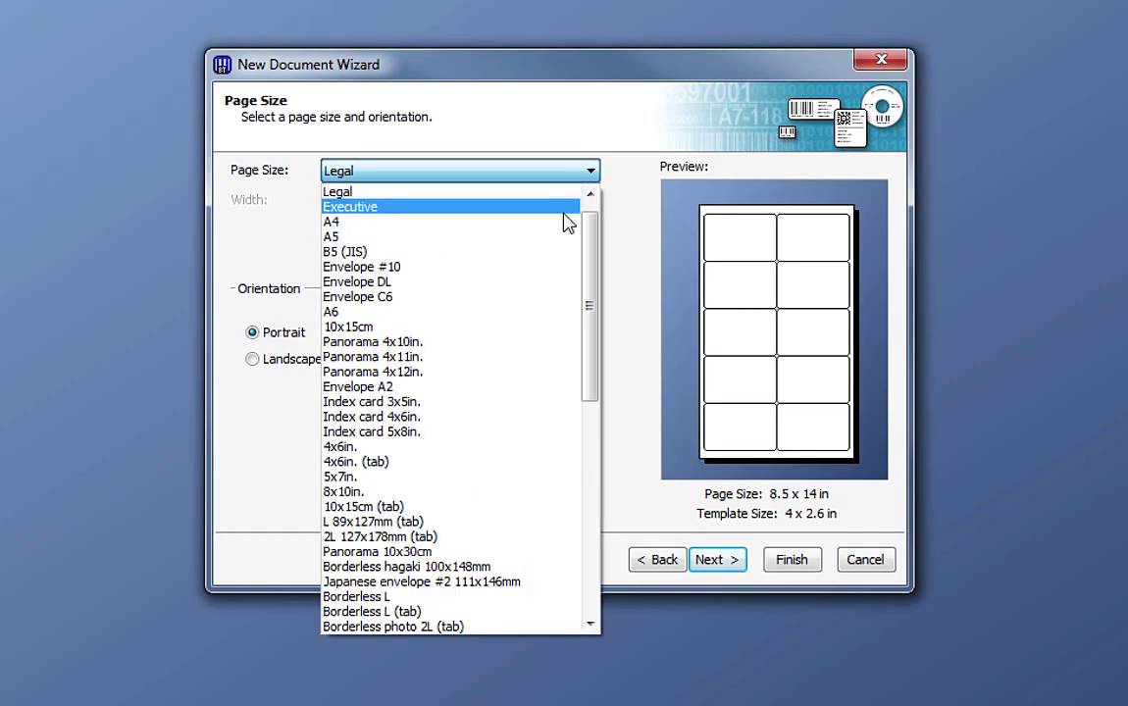
left_click(556, 268)
left_click(592, 172)
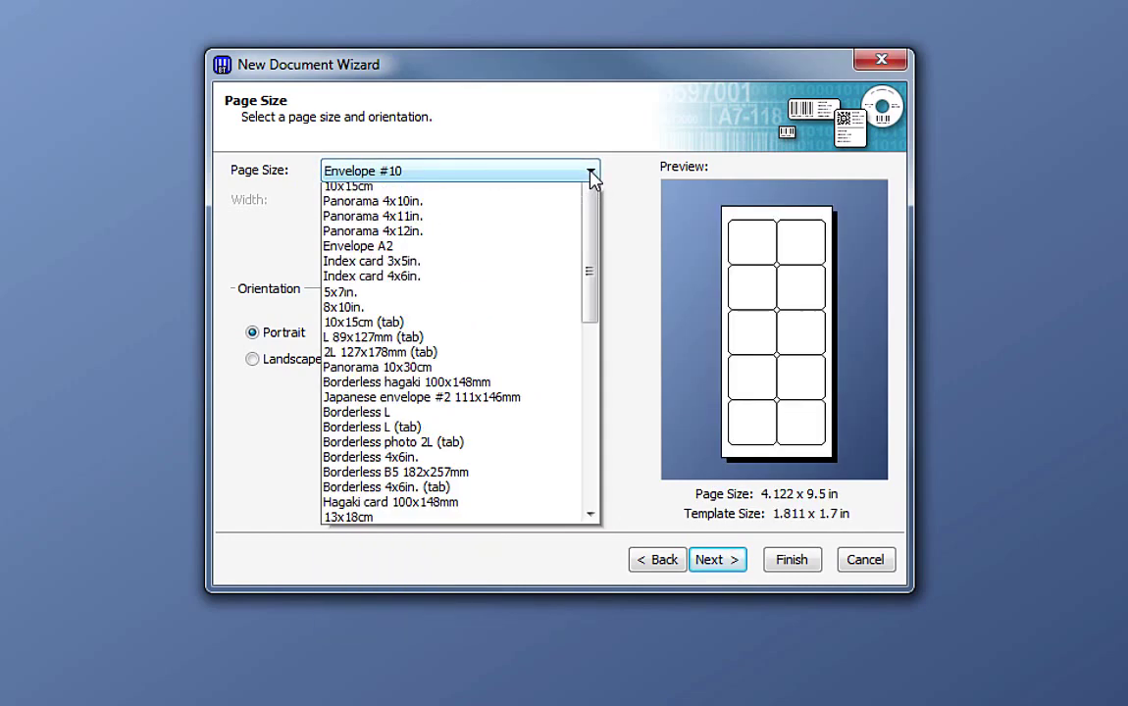
scroll(595, 177, "up", 3)
left_click(567, 196)
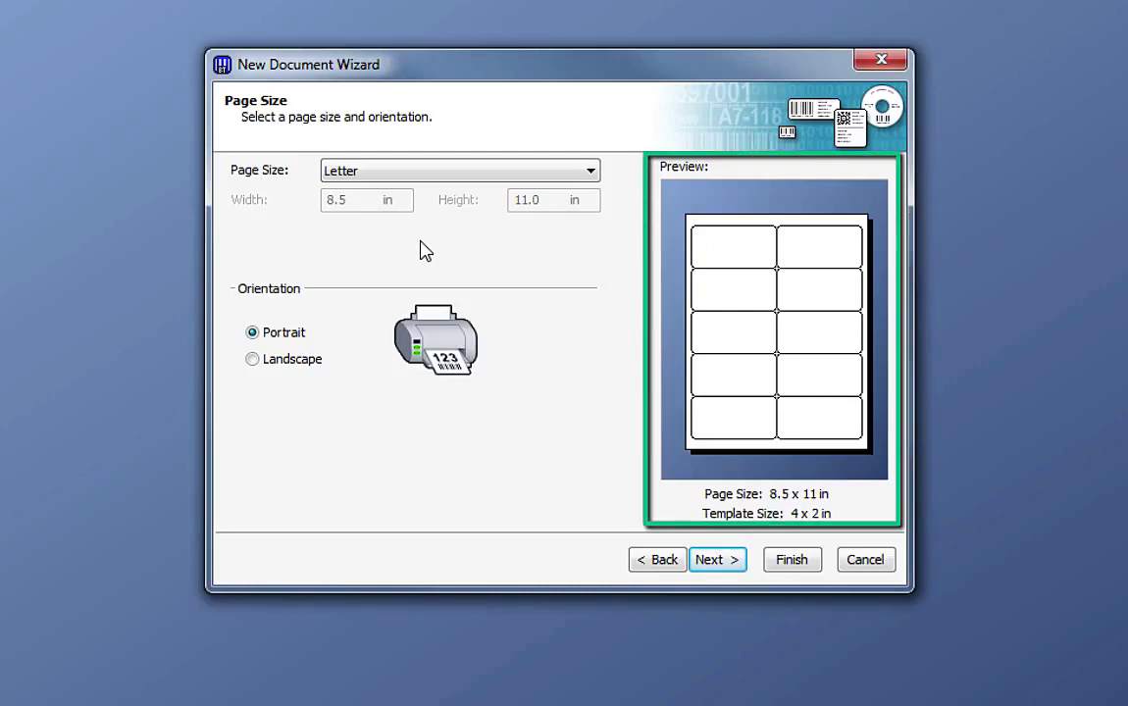
Step: Preview the landscape orientation, set the page back to portrait and proceed to the printed item shape
left_click(253, 363)
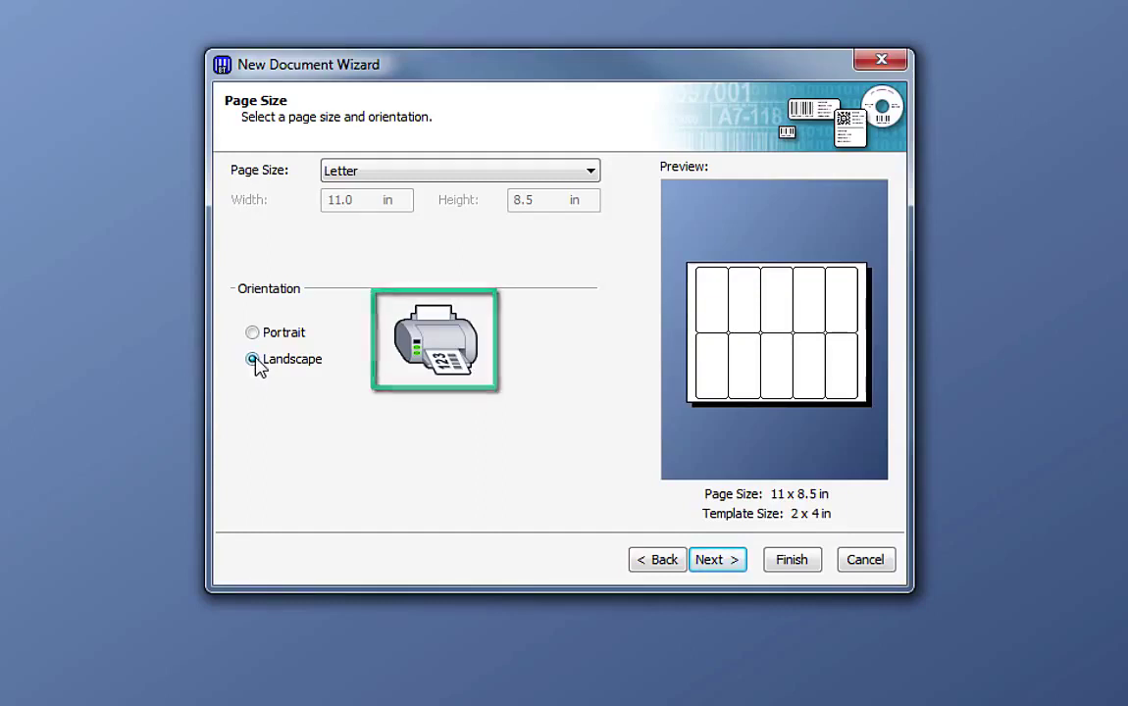
left_click(253, 334)
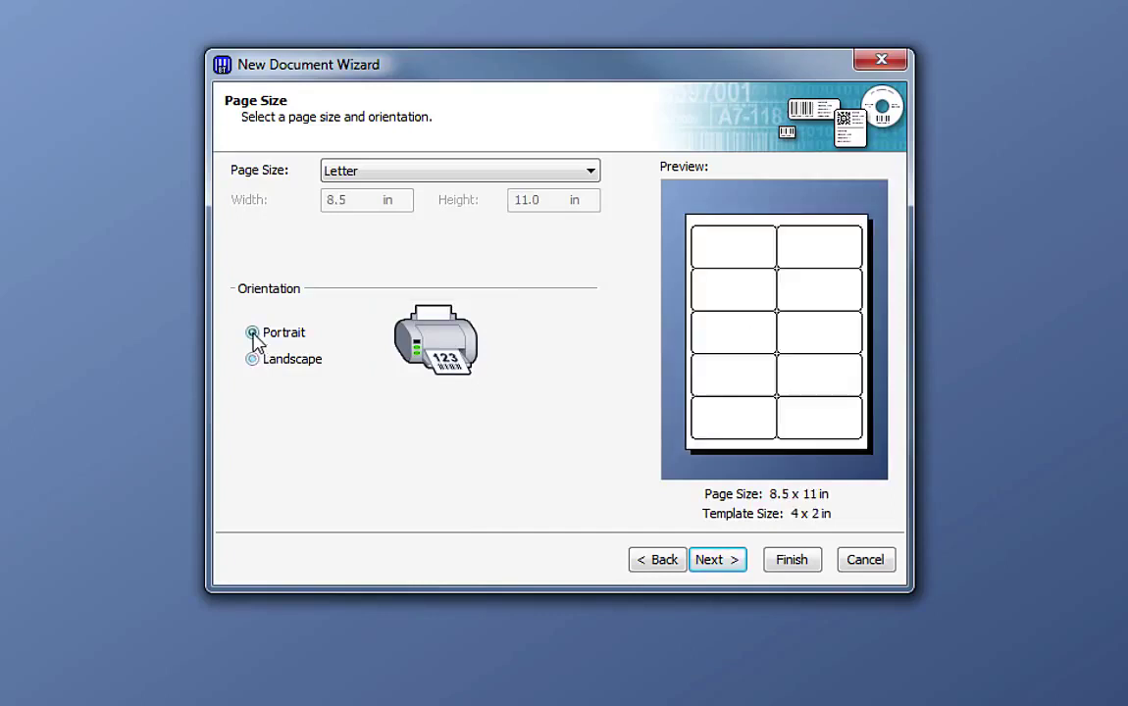
left_click(716, 560)
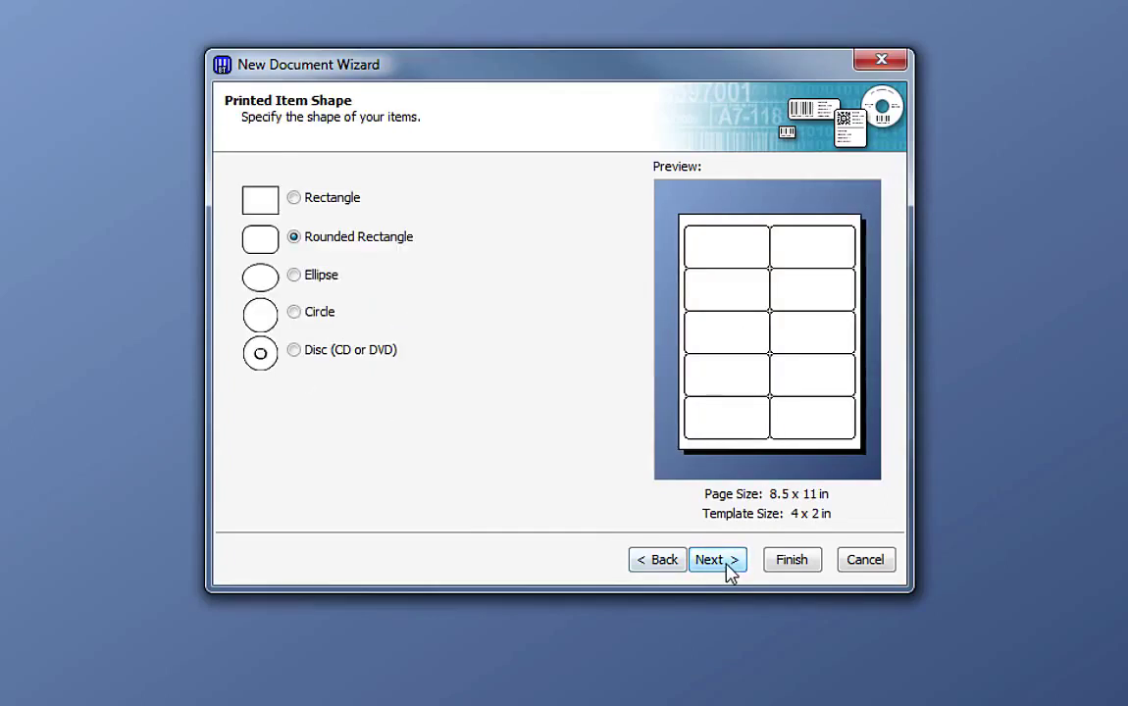
Step: Preview the circle and rectangle item shapes, settle on Rounded Rectangle and proceed to the margins
left_click(298, 314)
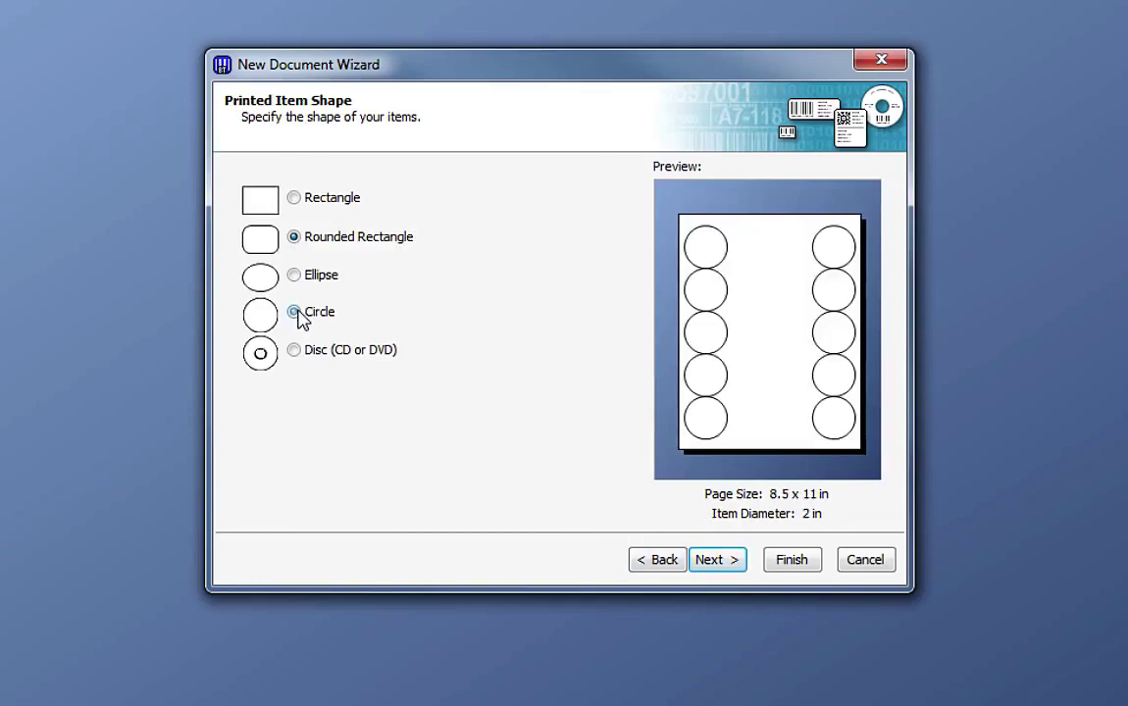
left_click(296, 200)
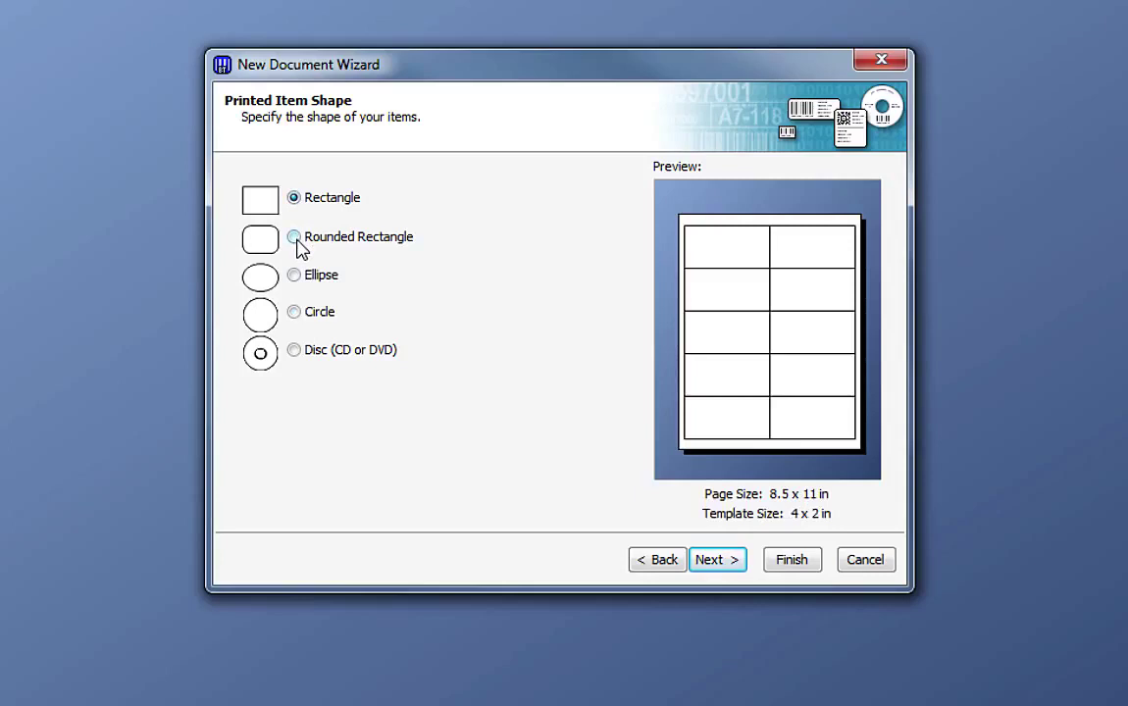
left_click(298, 240)
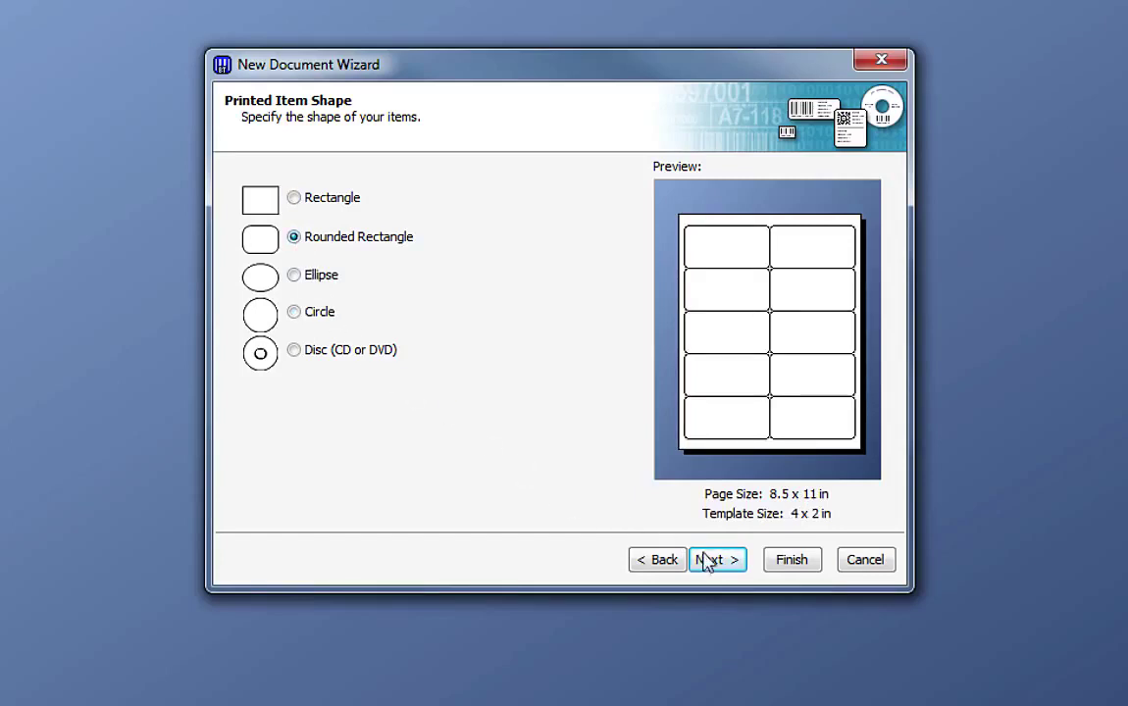
left_click(736, 571)
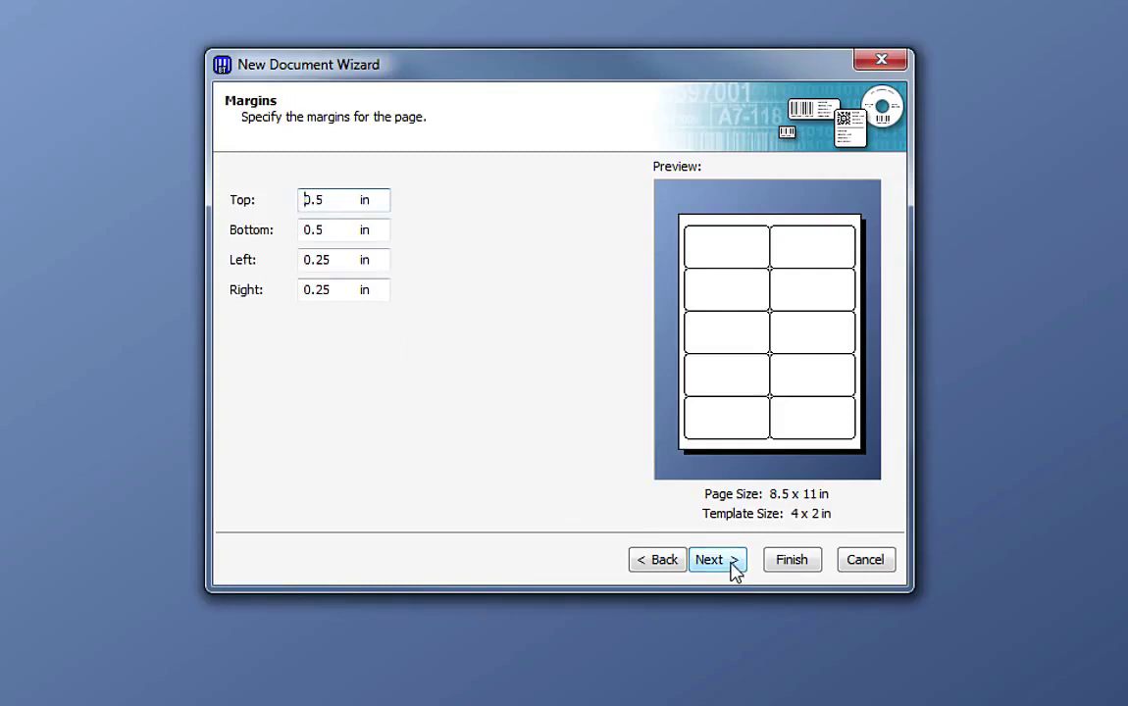
Step: Set the page margins to 1 in top and bottom and 0.5 in left and right, and proceed to rows and columns
double_click(312, 199)
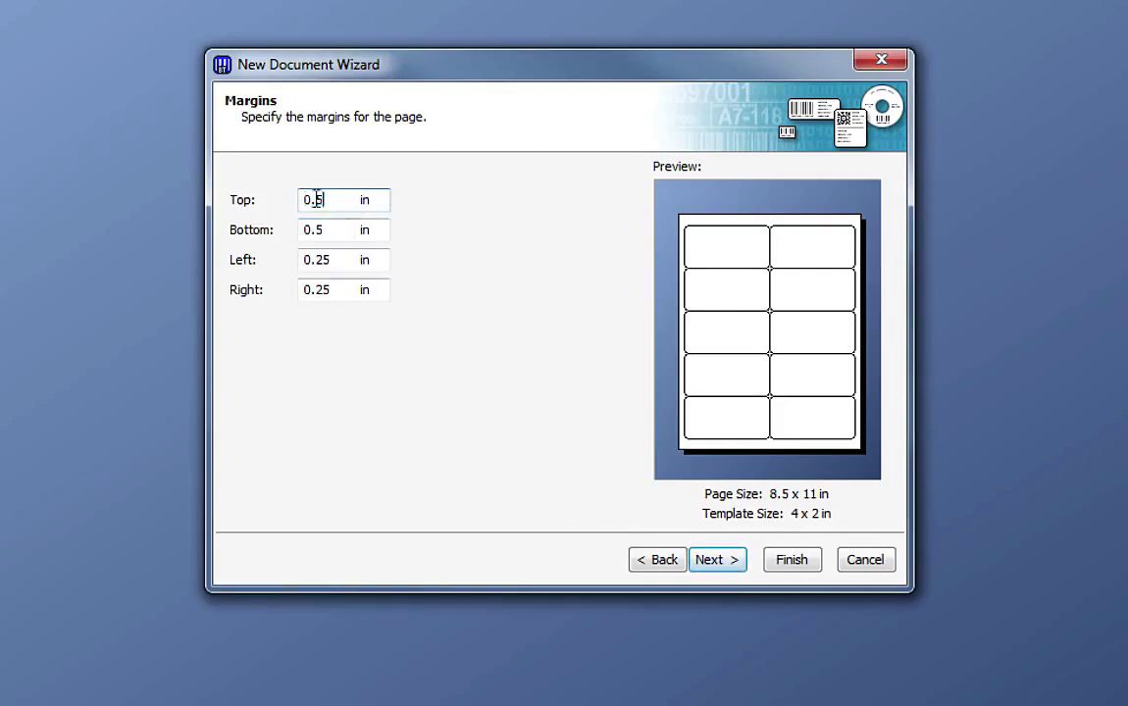
type("1")
key("Tab")
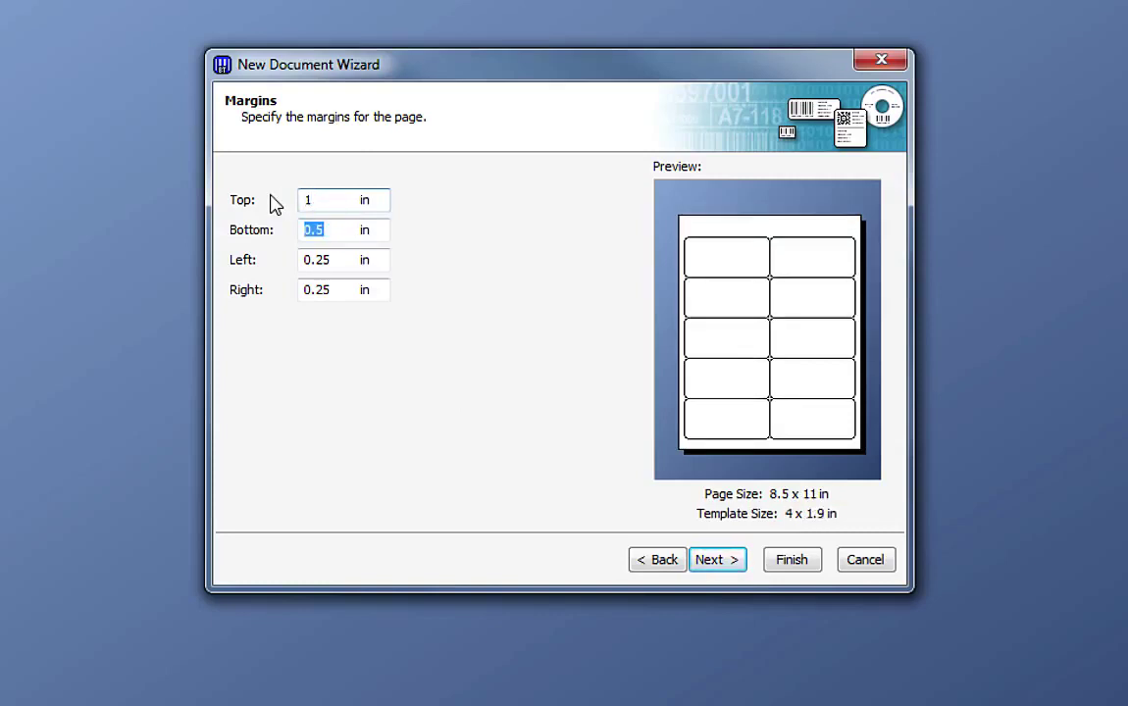
type("1")
key("Tab")
type(".5")
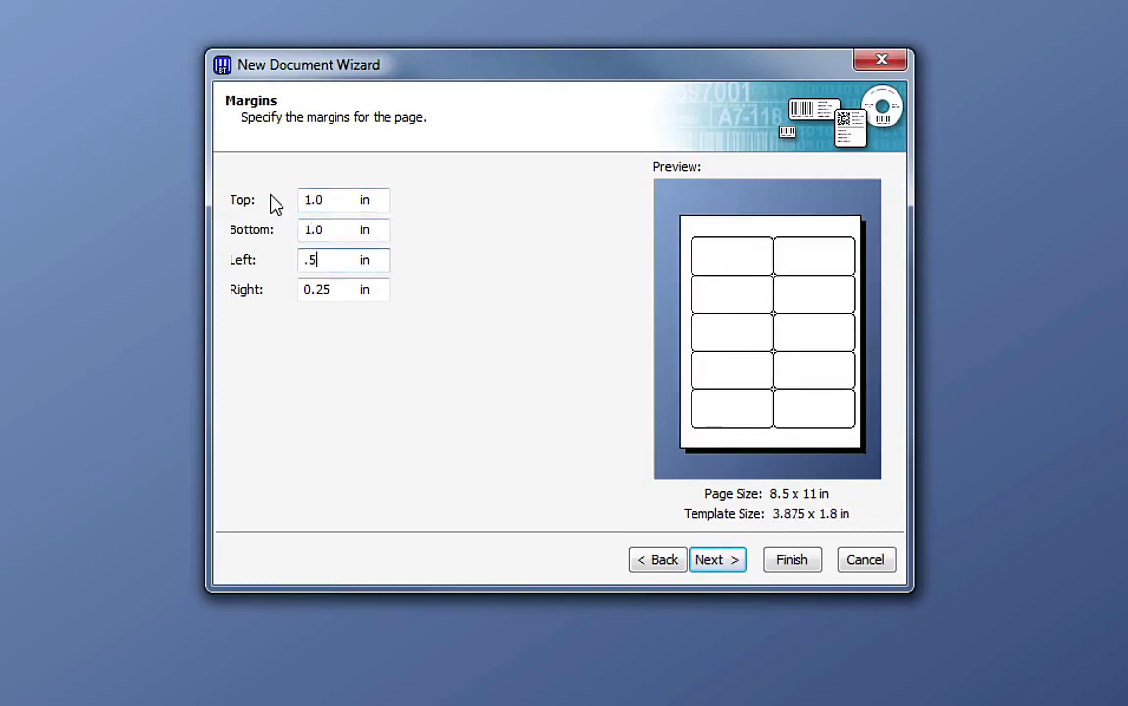
key("Tab")
type(".5")
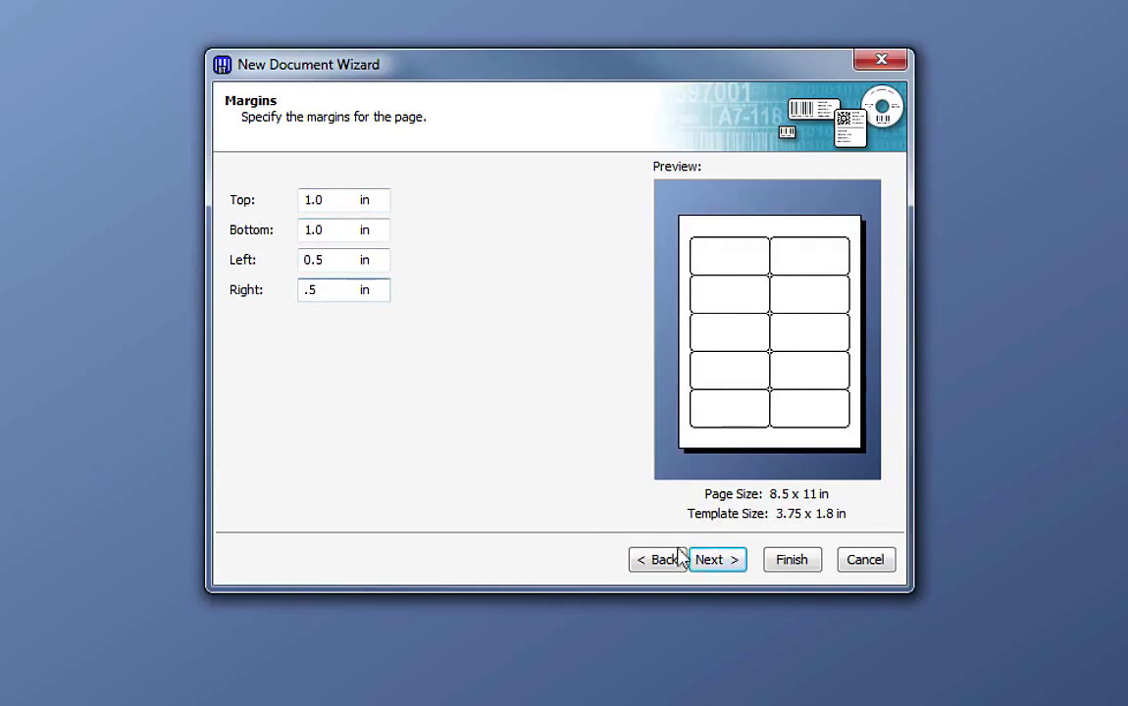
left_click(738, 574)
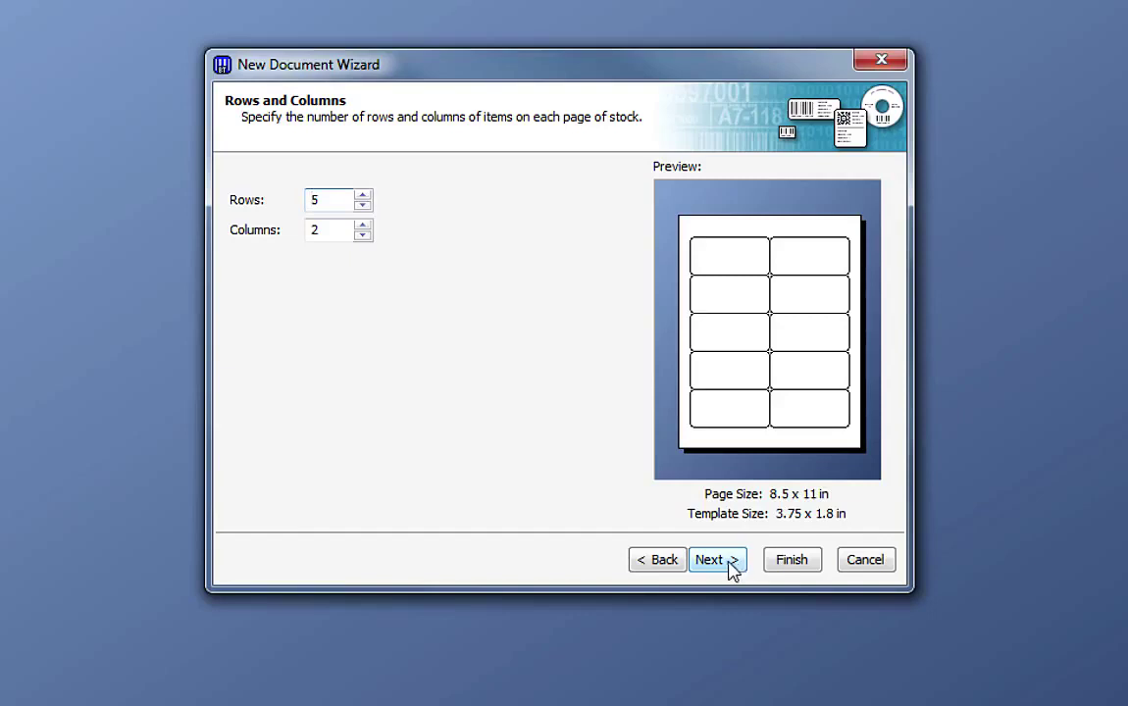
Step: Try a single-item page layout with 1 row and 1 column
left_click(362, 205)
left_click(362, 205)
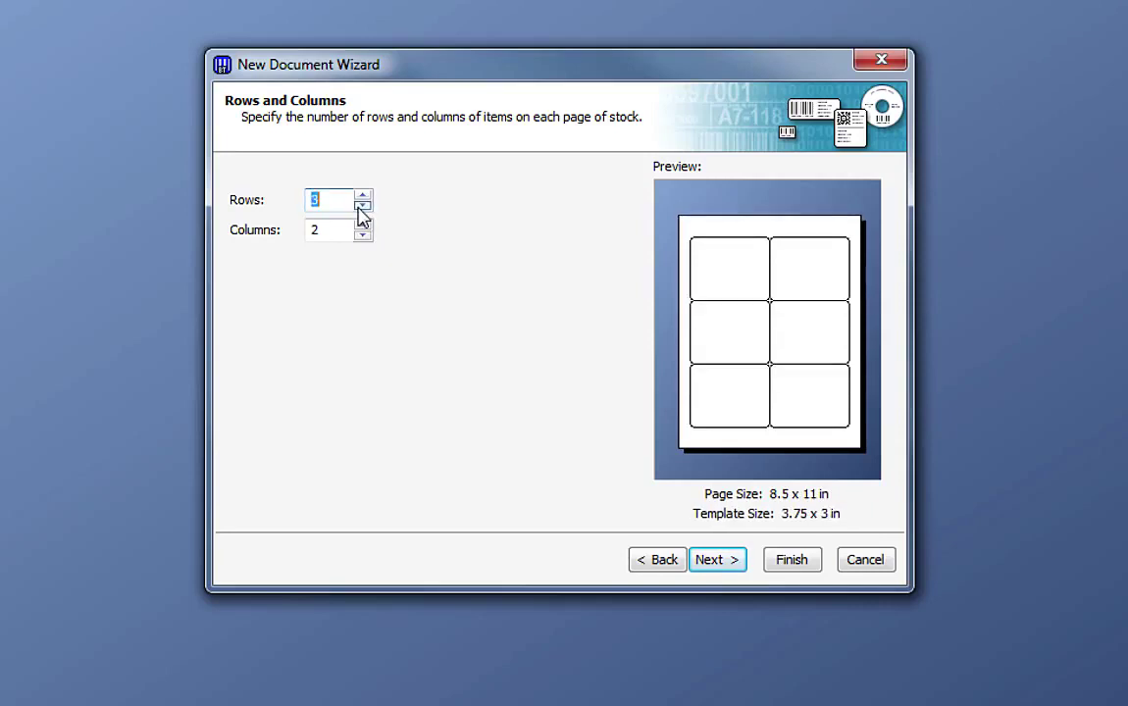
left_click(362, 205)
left_click(362, 205)
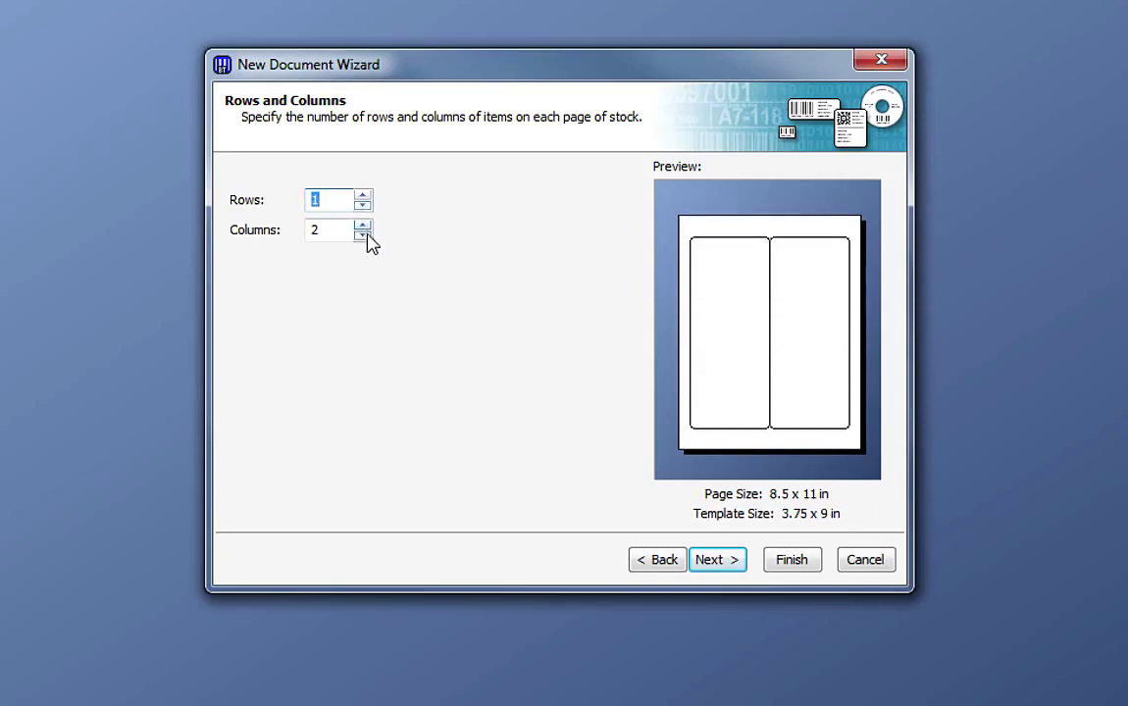
left_click(363, 235)
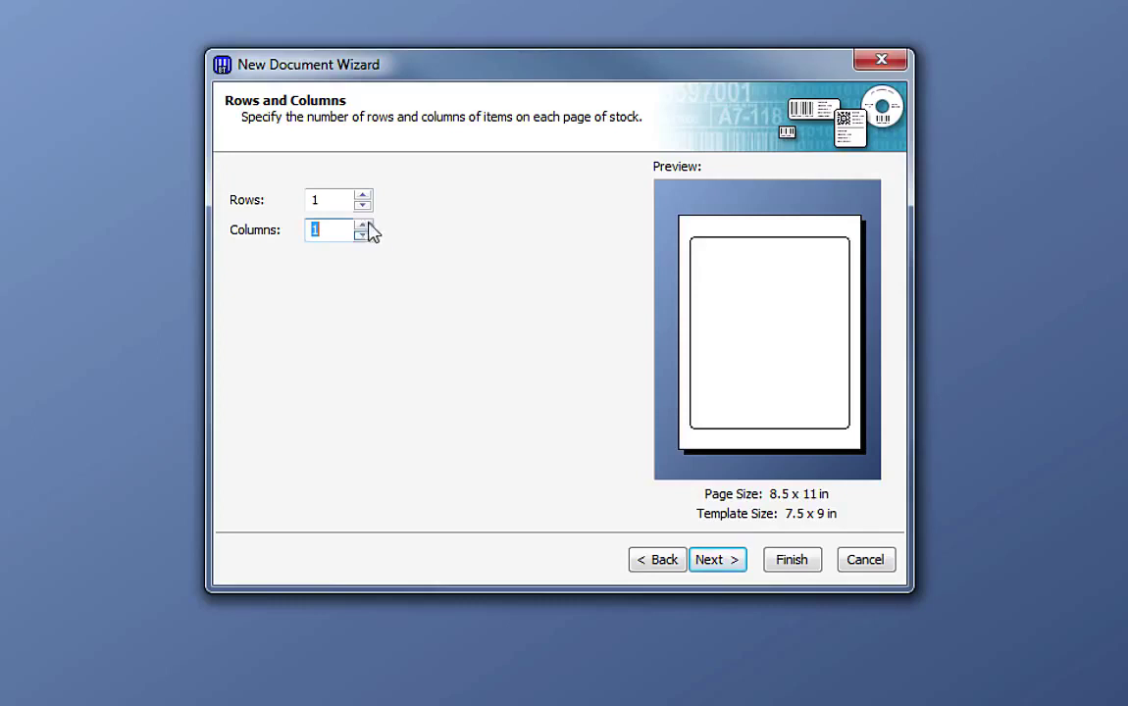
Step: Set the page layout back to 5 rows and 2 columns and proceed to the template size
left_click(362, 196)
left_click(362, 196)
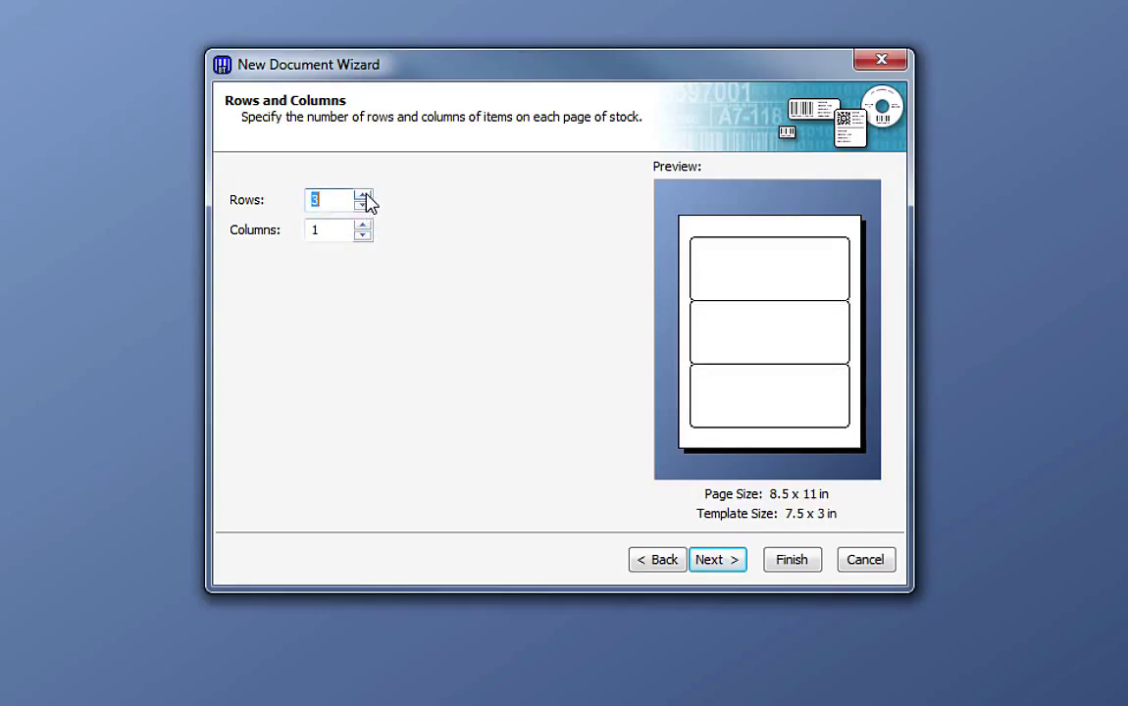
left_click(362, 196)
left_click(362, 197)
left_click(362, 225)
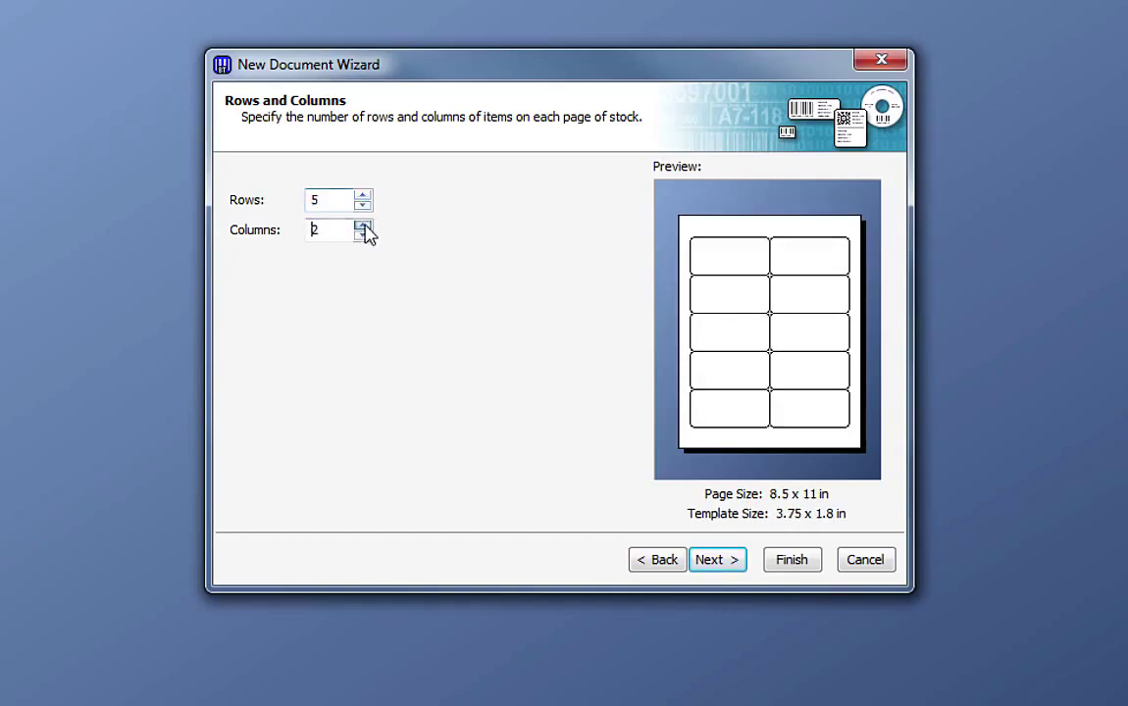
left_click(723, 569)
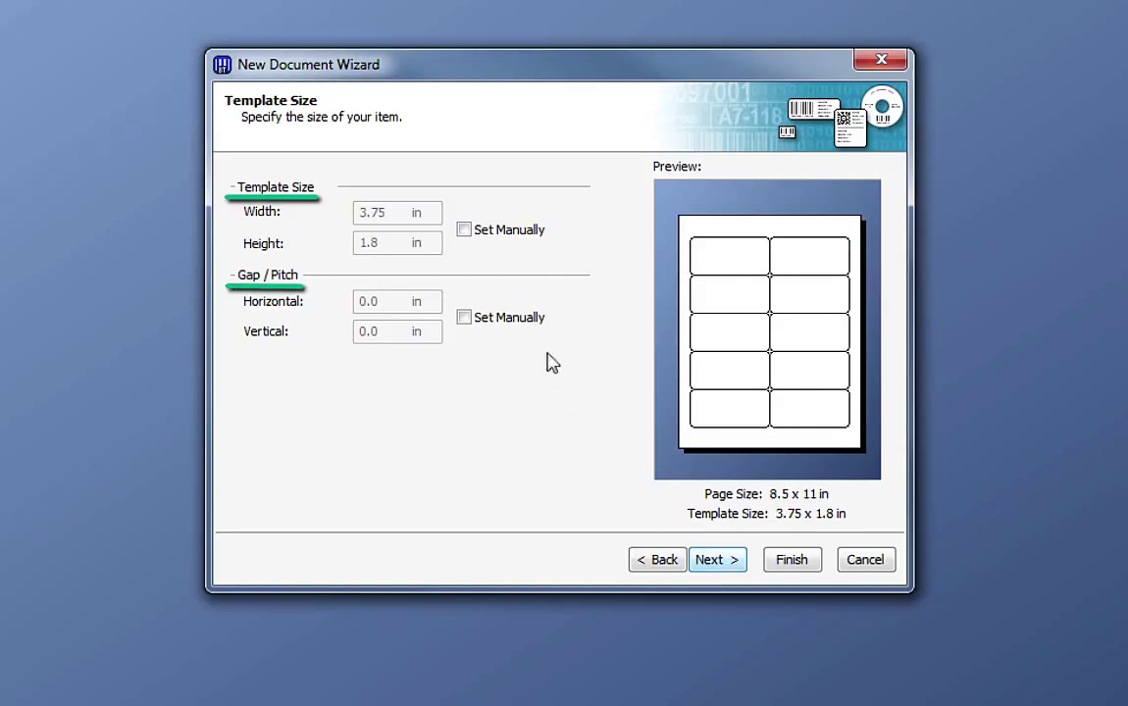
Step: Enable manual gap/pitch only, set the horizontal and vertical gaps to 0.2 in, and proceed to the printing order
left_click(465, 234)
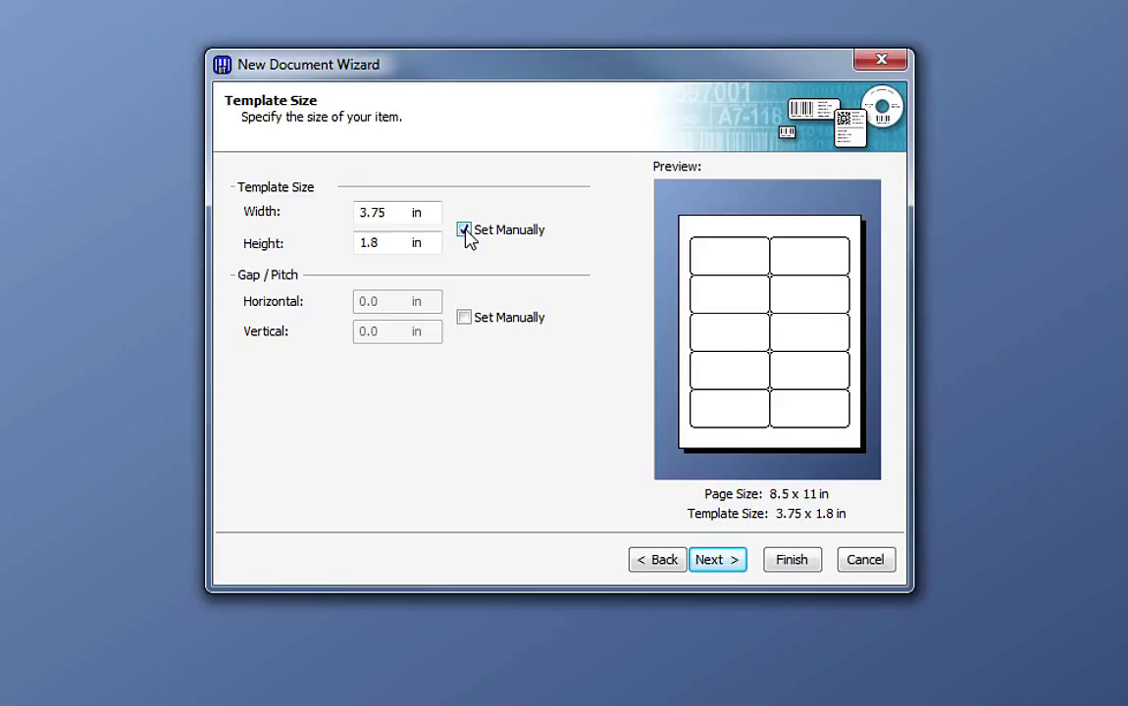
left_click(467, 233)
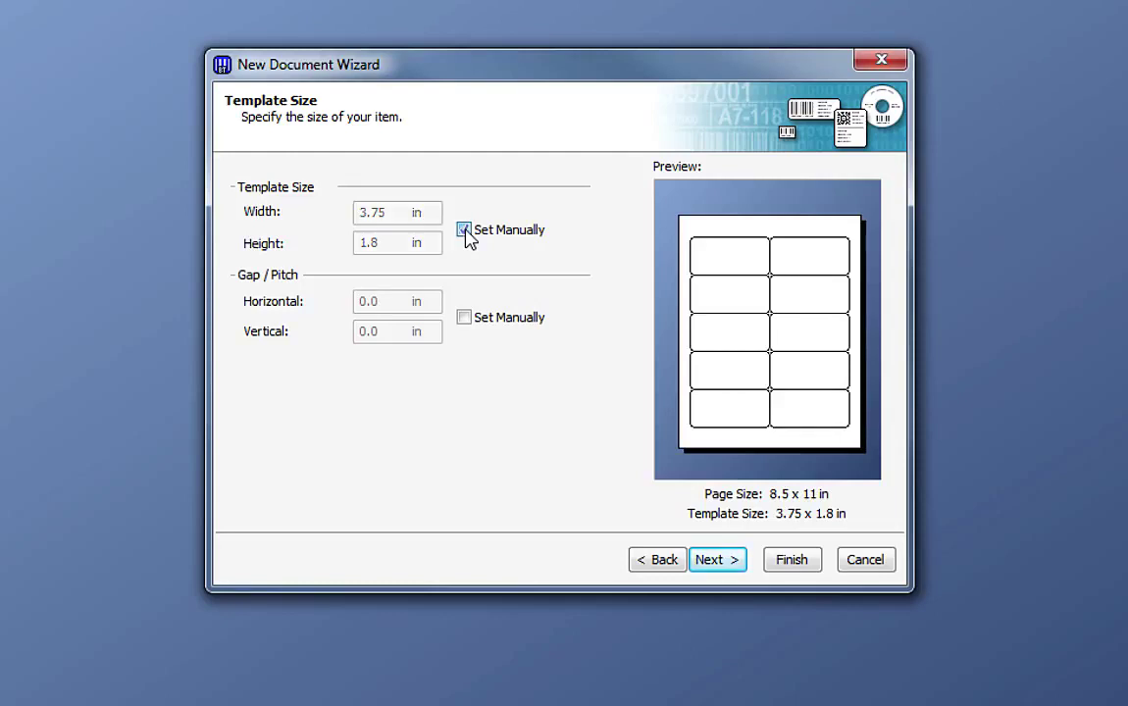
left_click(467, 322)
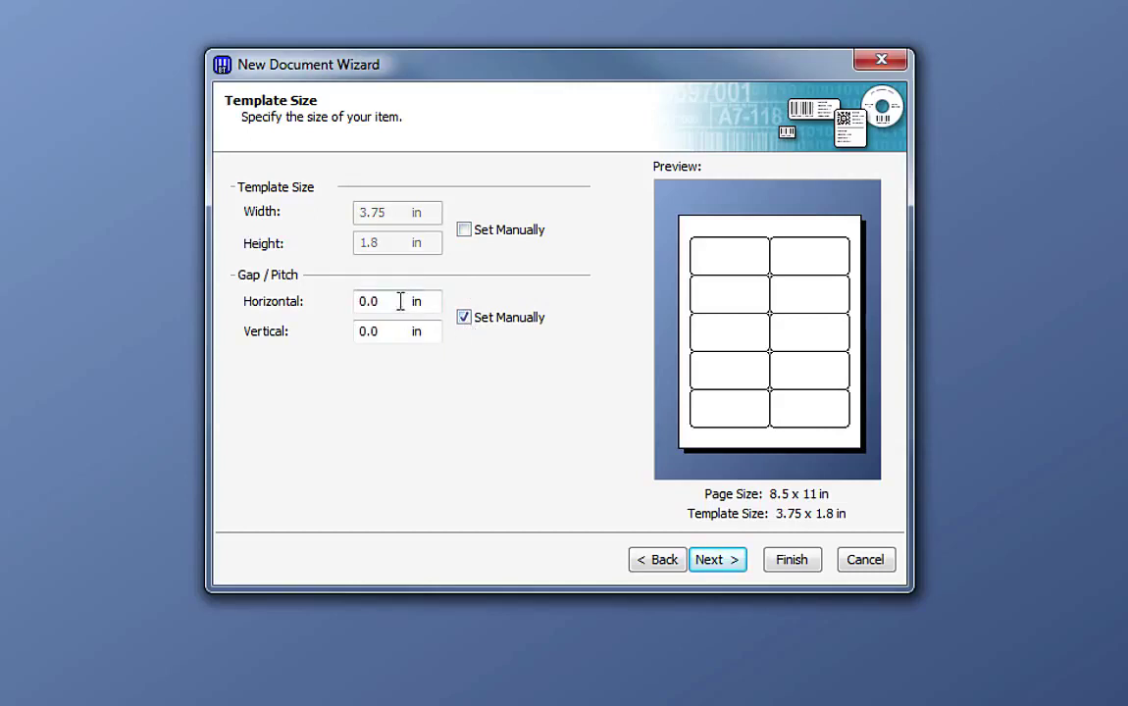
left_click_drag(398, 303, 356, 308)
type(".2")
key("Tab")
type(".2")
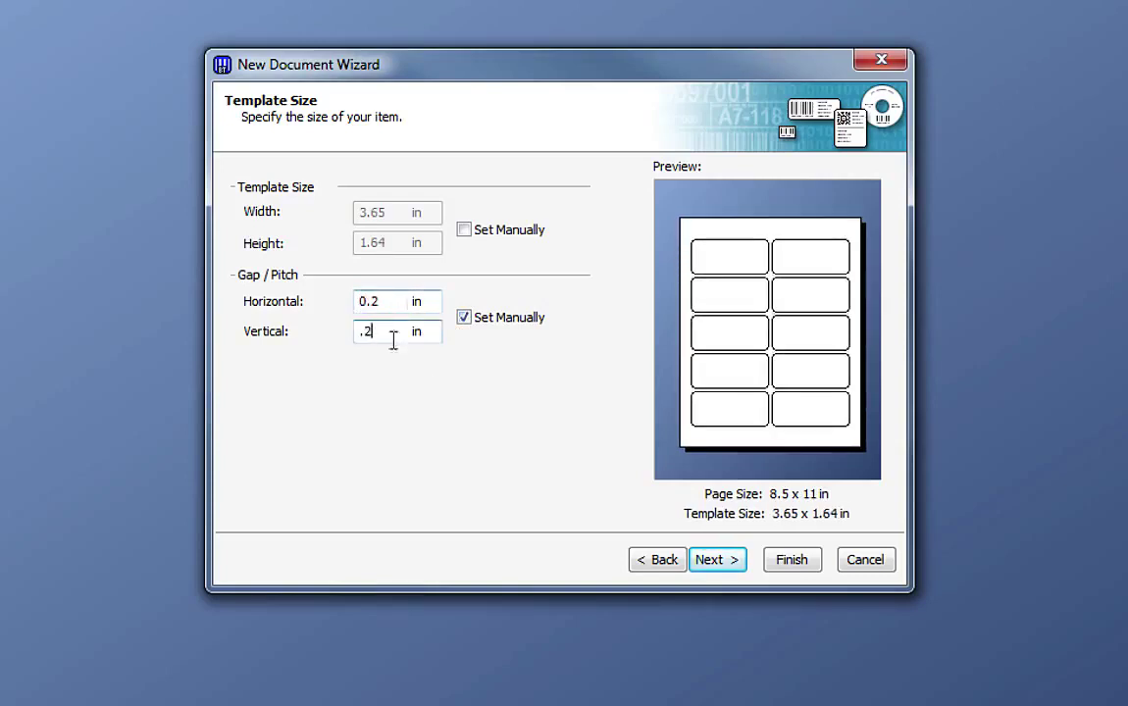
left_click(732, 573)
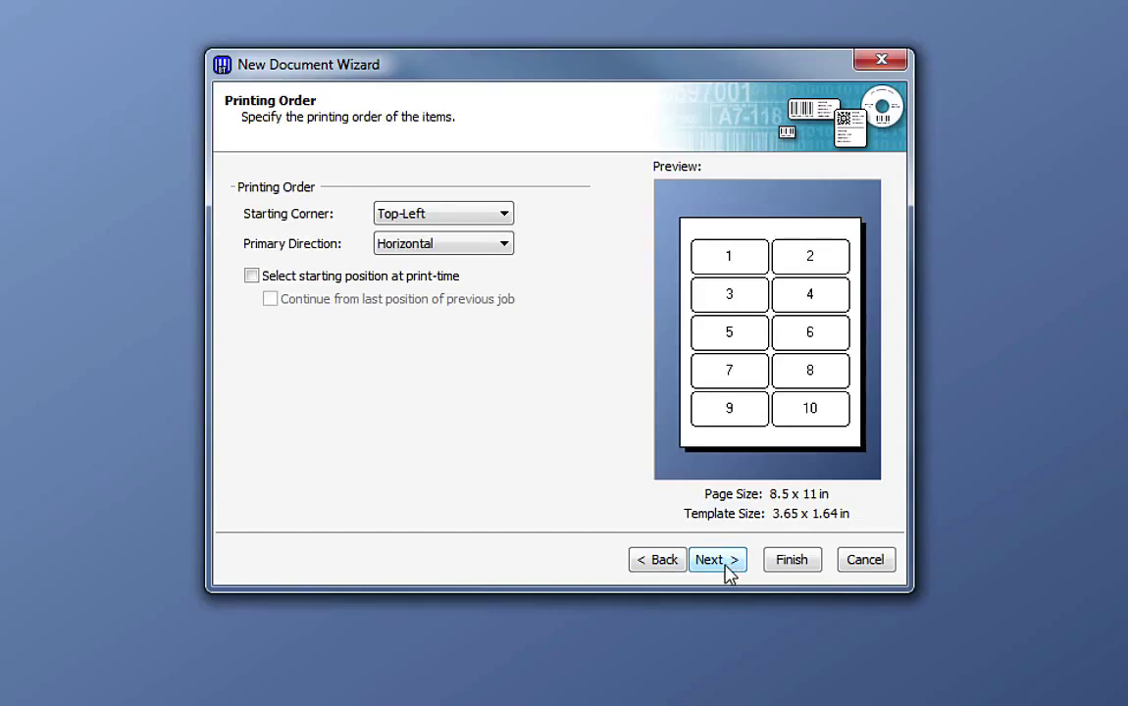
Step: Try the Top-Right and Bottom-Left starting corners, the Vertical primary direction and choosing the starting position at print-time
left_click(505, 218)
left_click(491, 247)
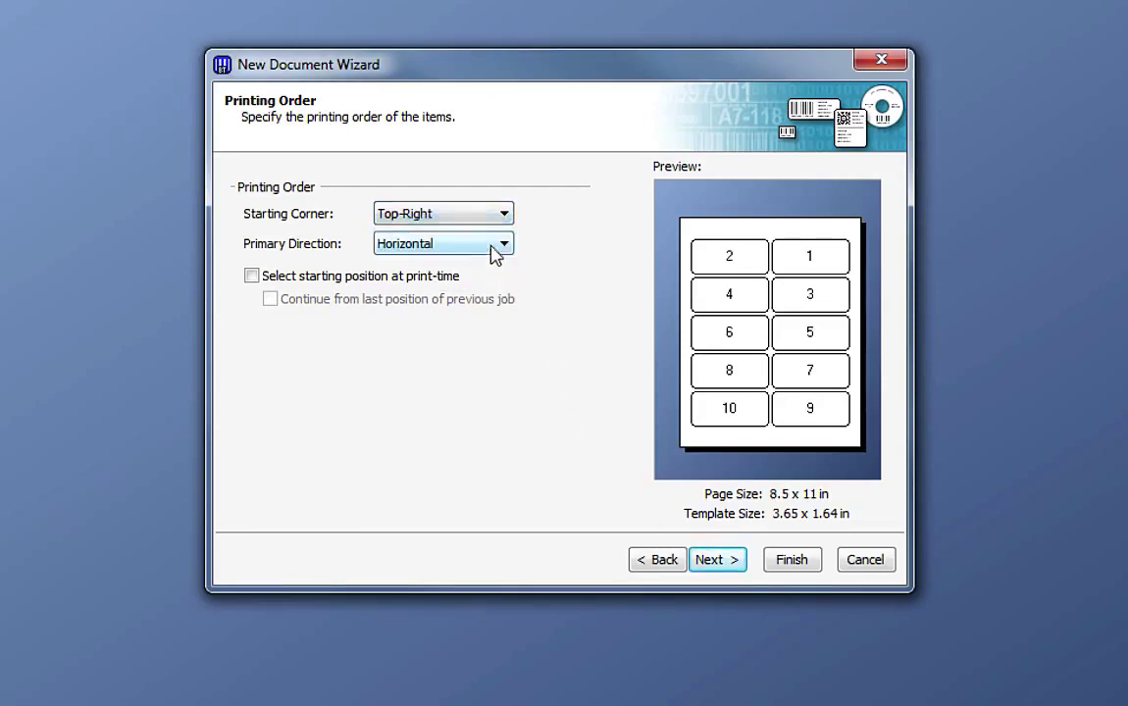
left_click(506, 218)
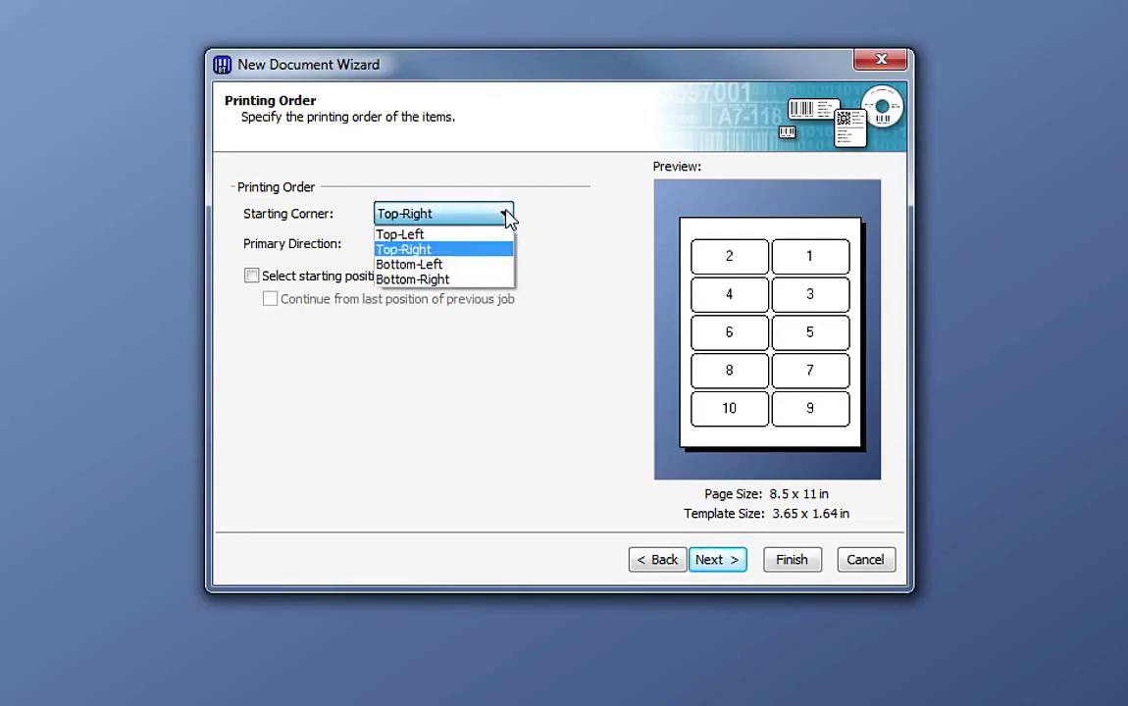
left_click(481, 266)
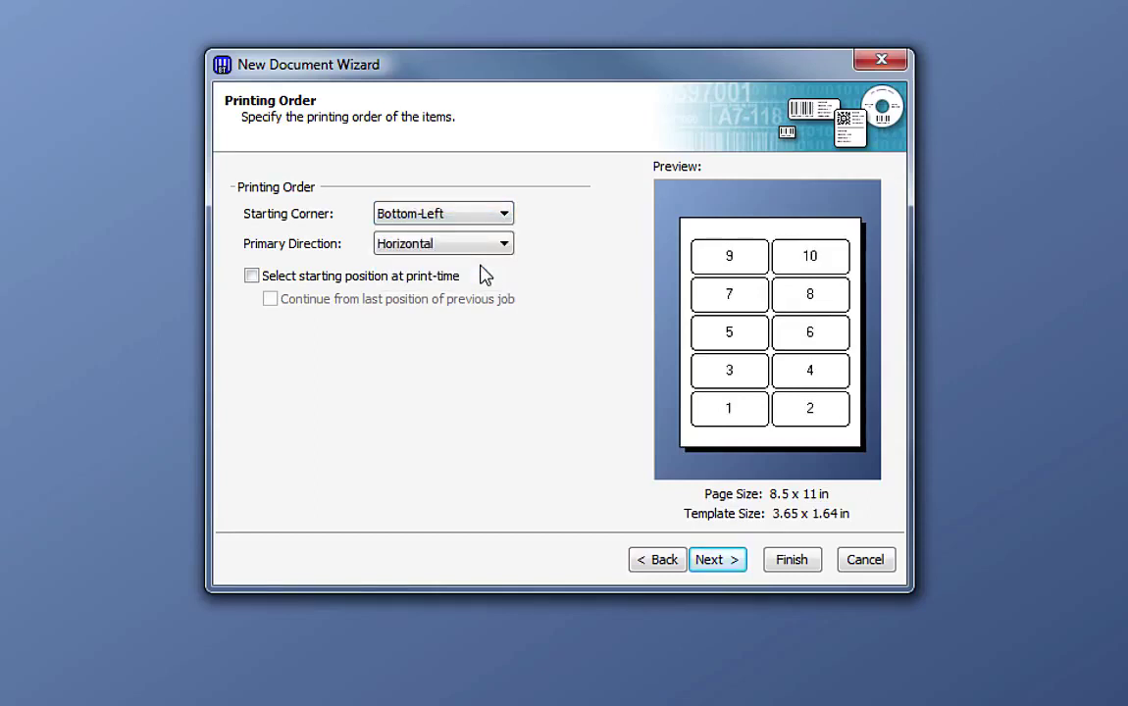
left_click(506, 247)
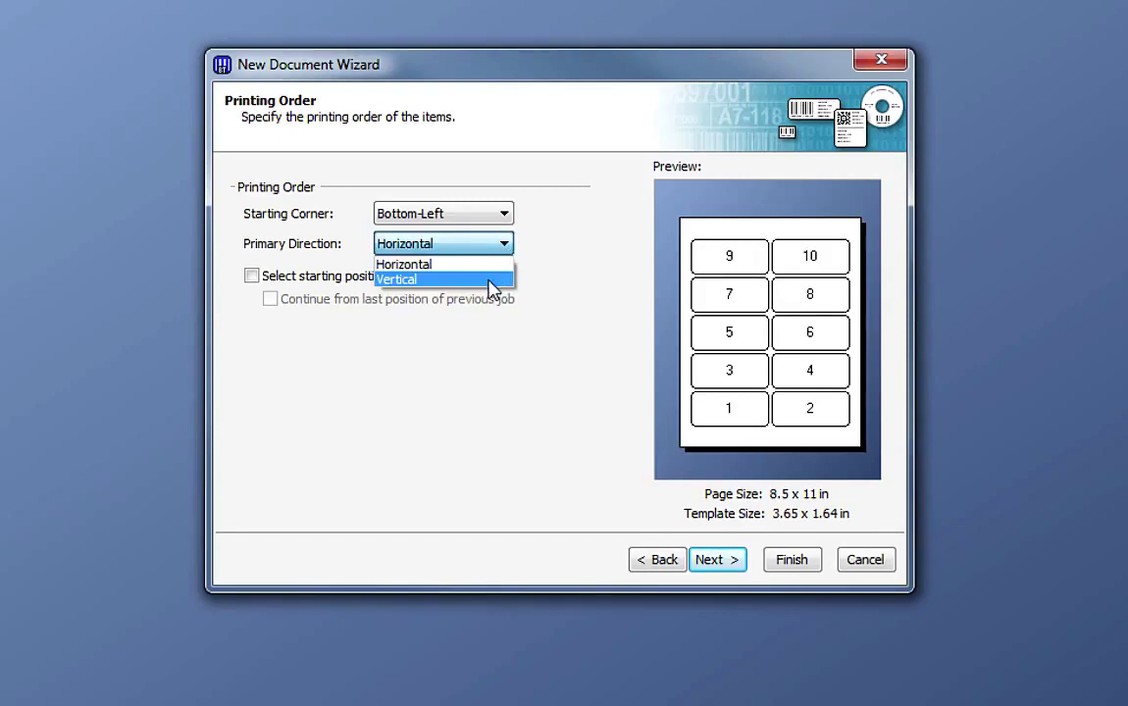
left_click(491, 284)
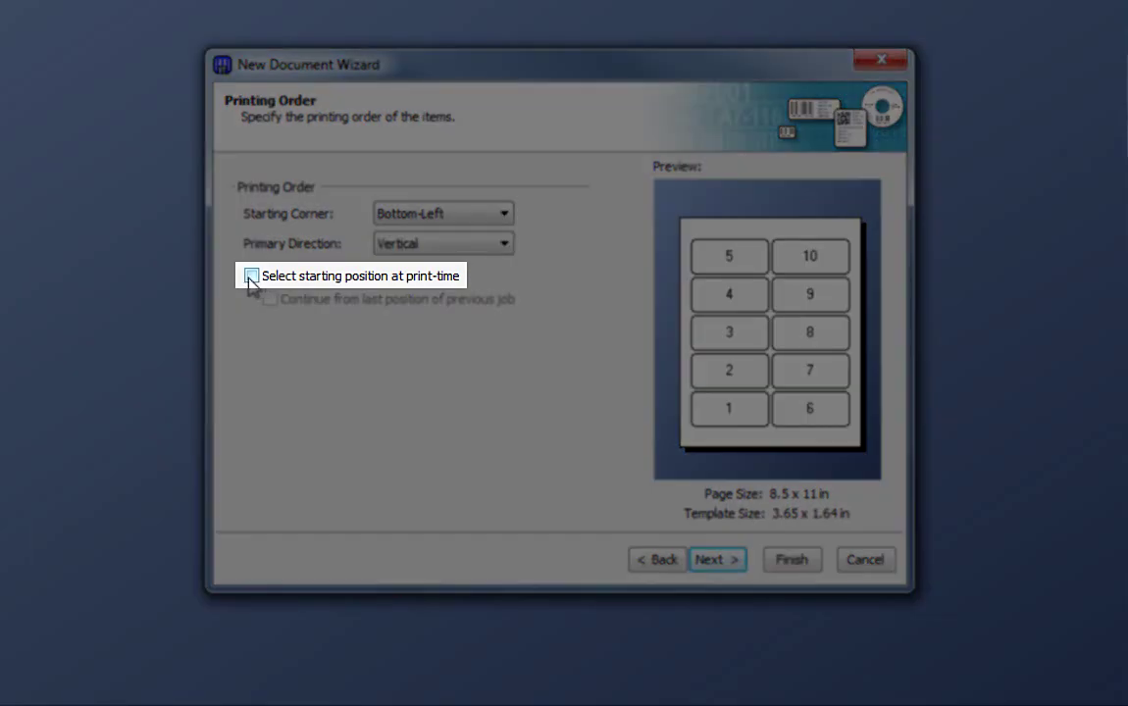
left_click(251, 277)
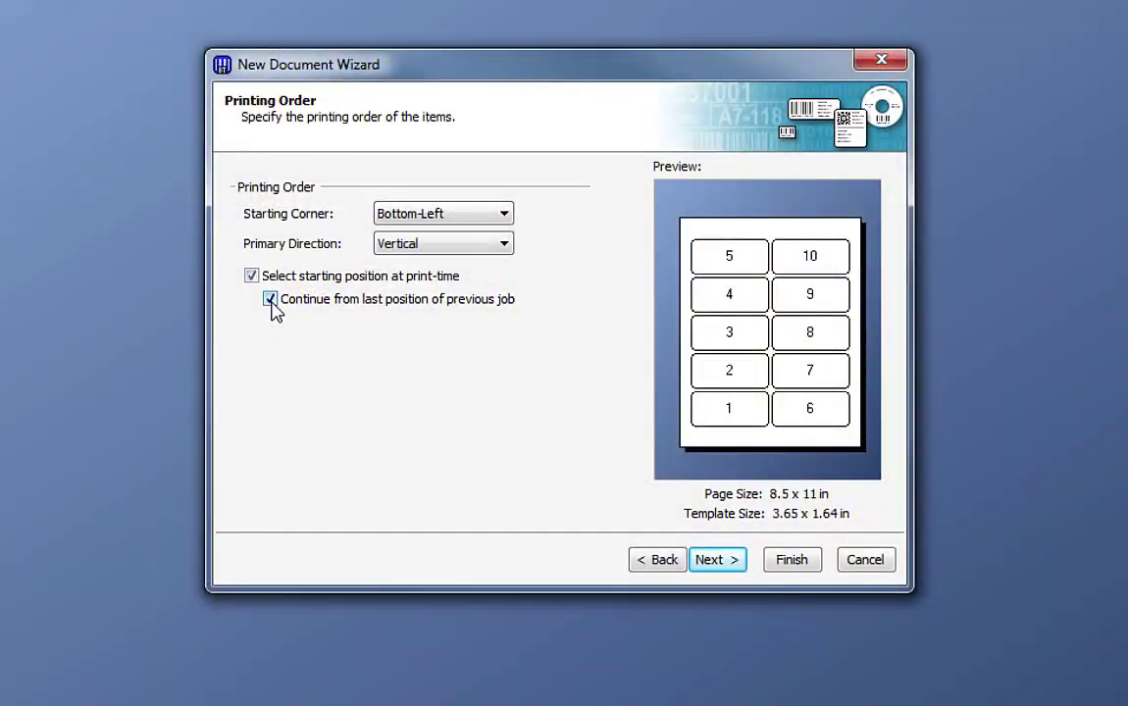
Step: Turn off print-time position selection, restore the Top-Left corner and Horizontal direction, and proceed to the template background
left_click(251, 276)
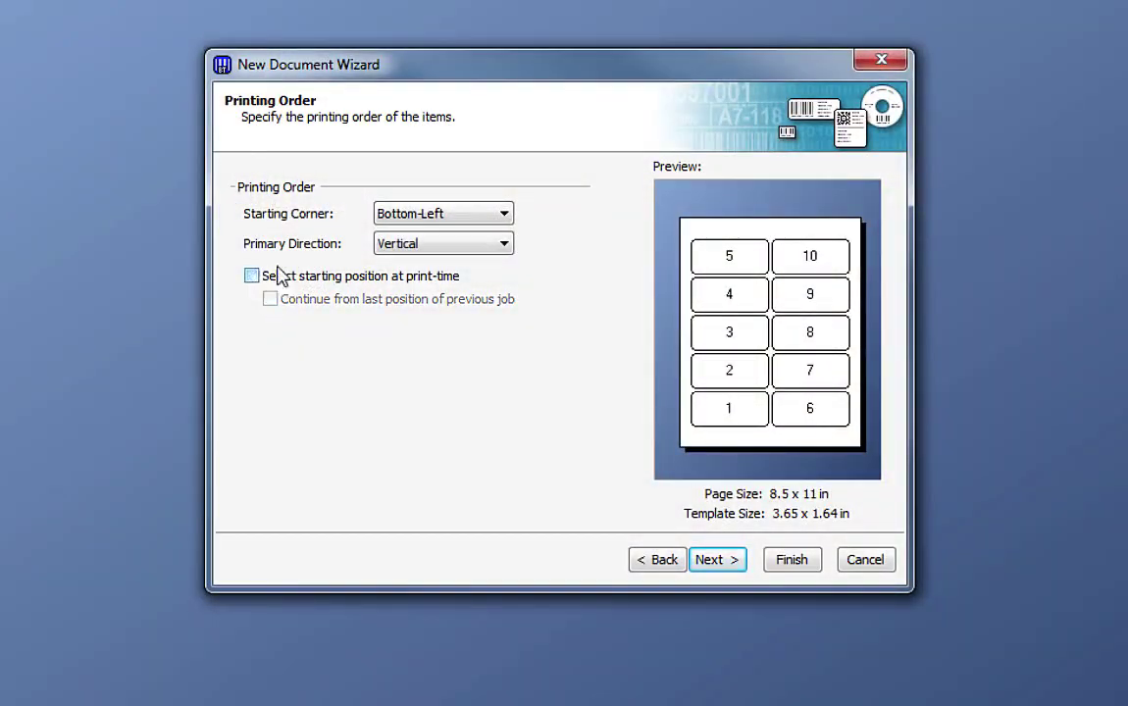
left_click(504, 214)
left_click(484, 230)
left_click(501, 244)
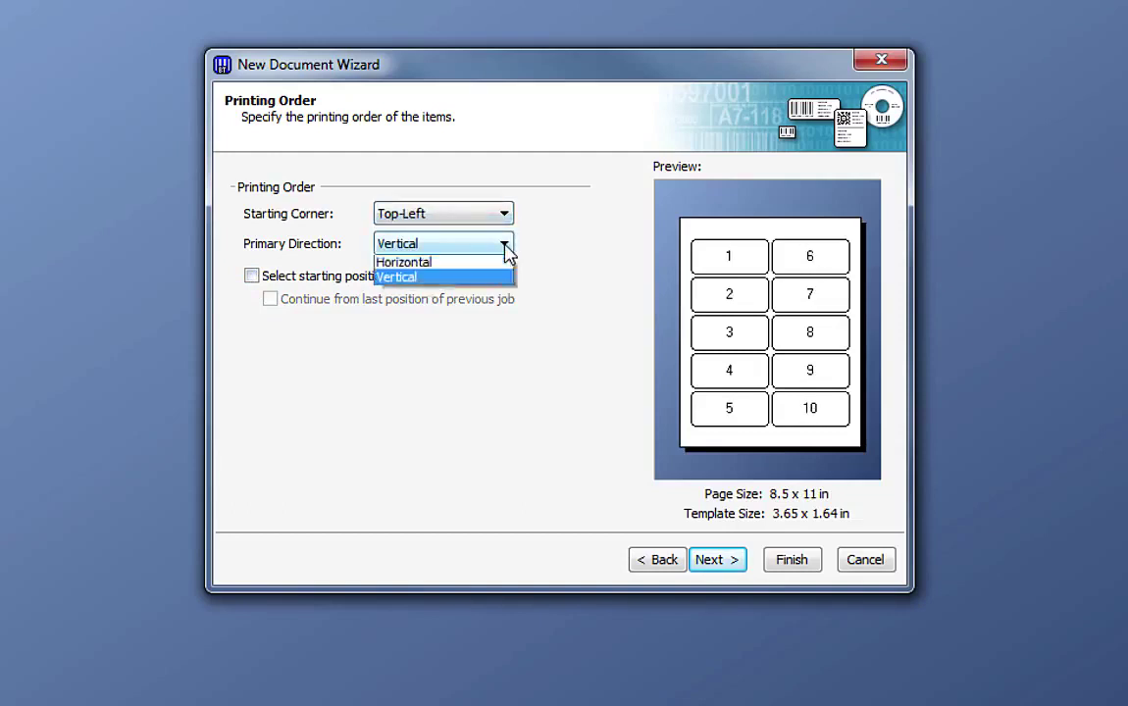
left_click(497, 265)
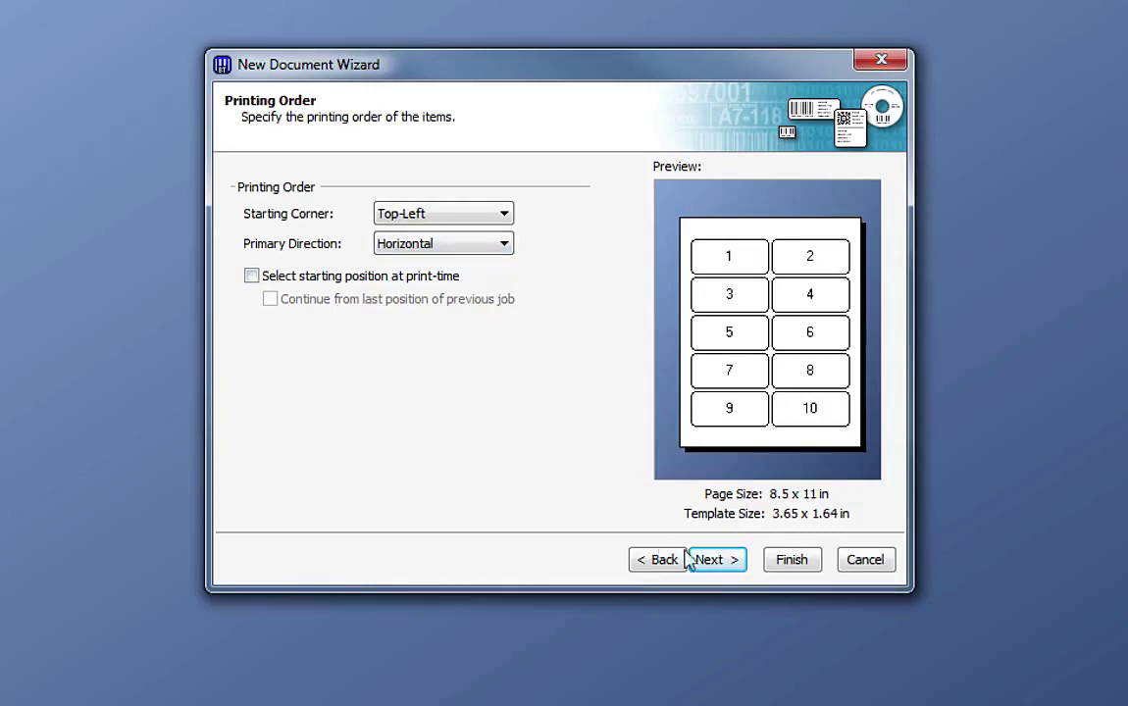
left_click(739, 572)
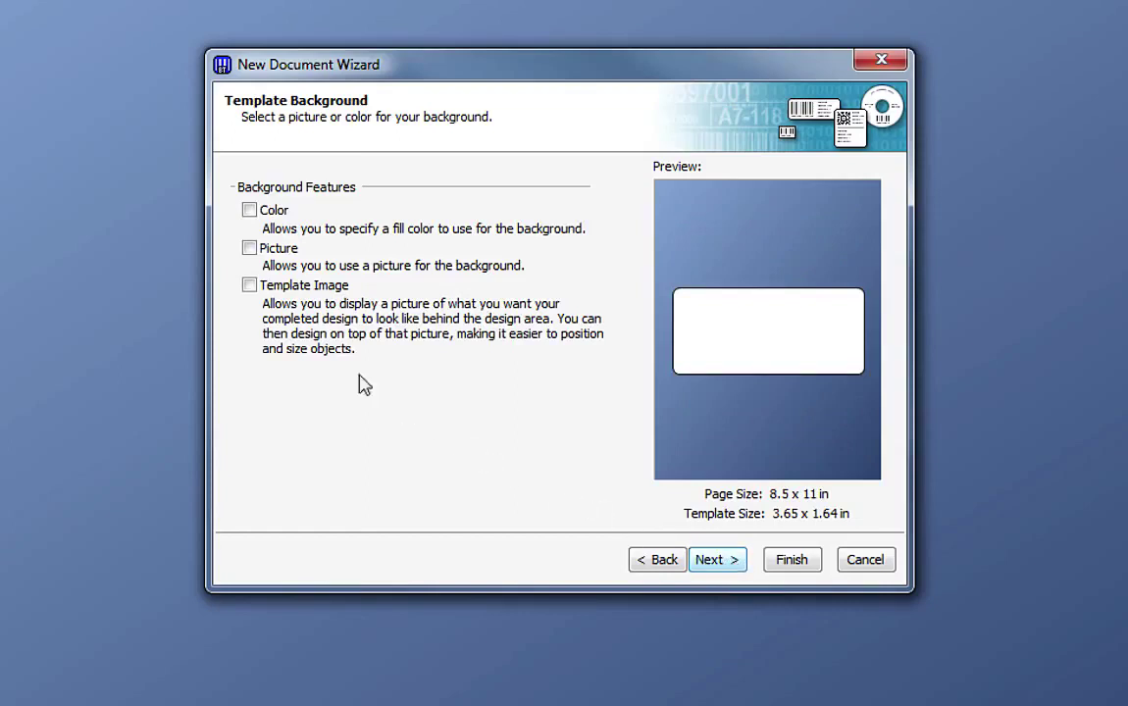
Step: Try the Color, Picture and Template Image background features, leave them all disabled, and finish the wizard to create the document
left_click(250, 249)
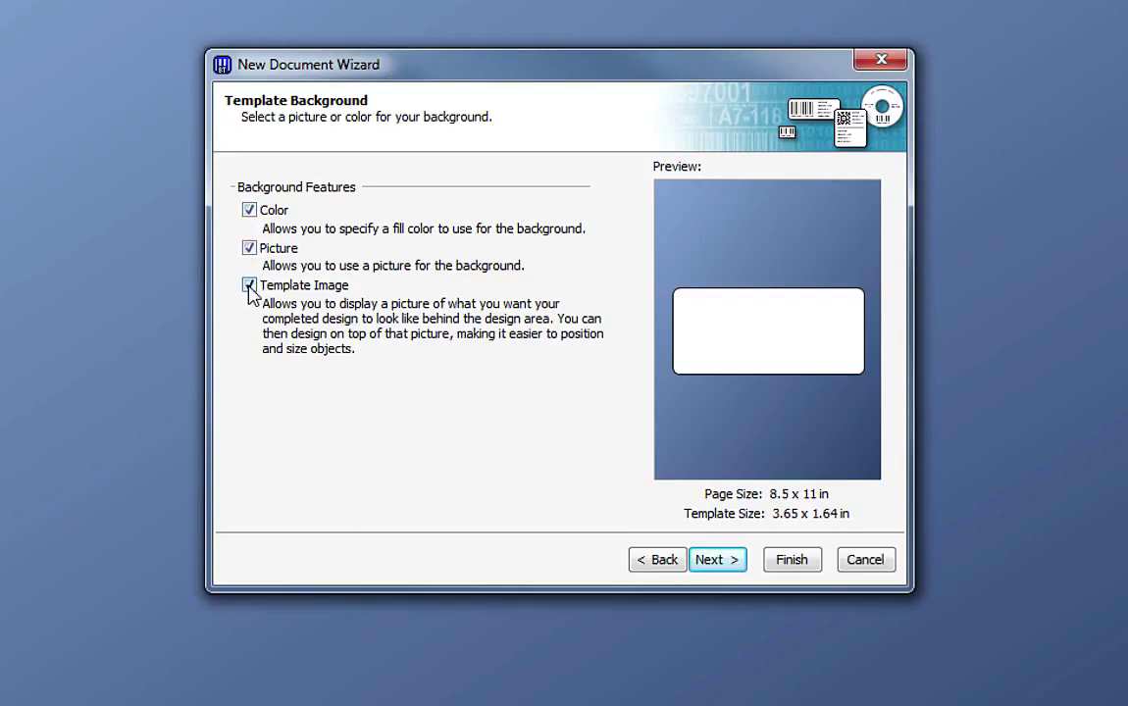
left_click(249, 286)
left_click(249, 248)
left_click(740, 572)
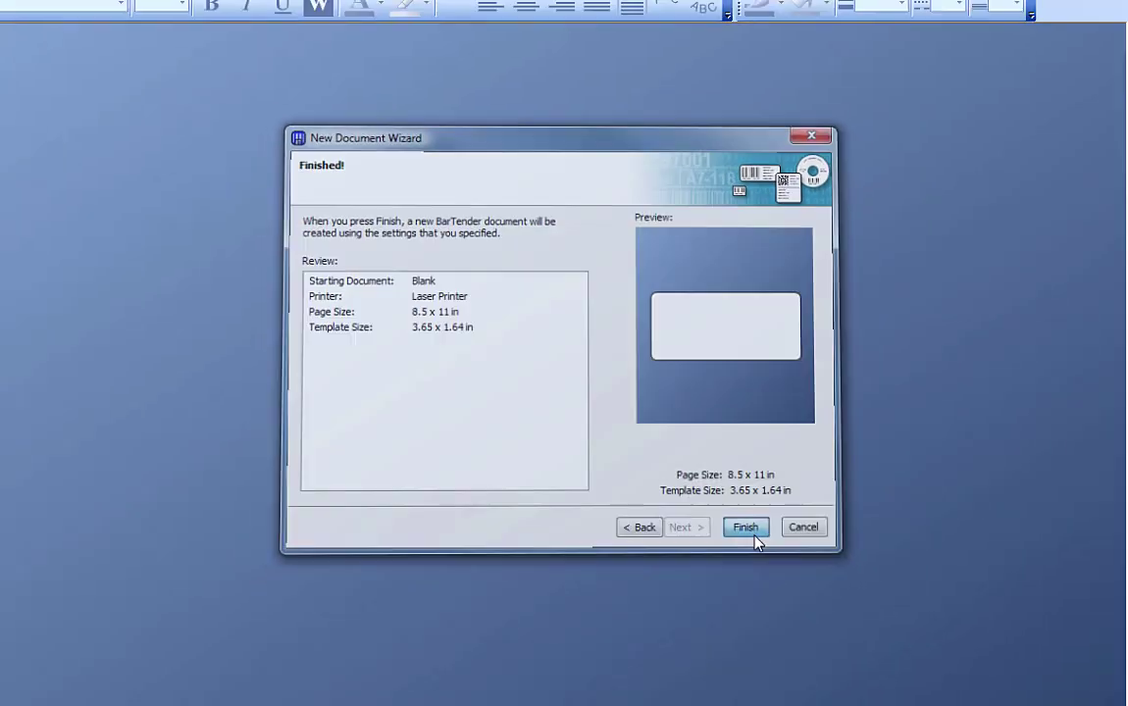
left_click(793, 561)
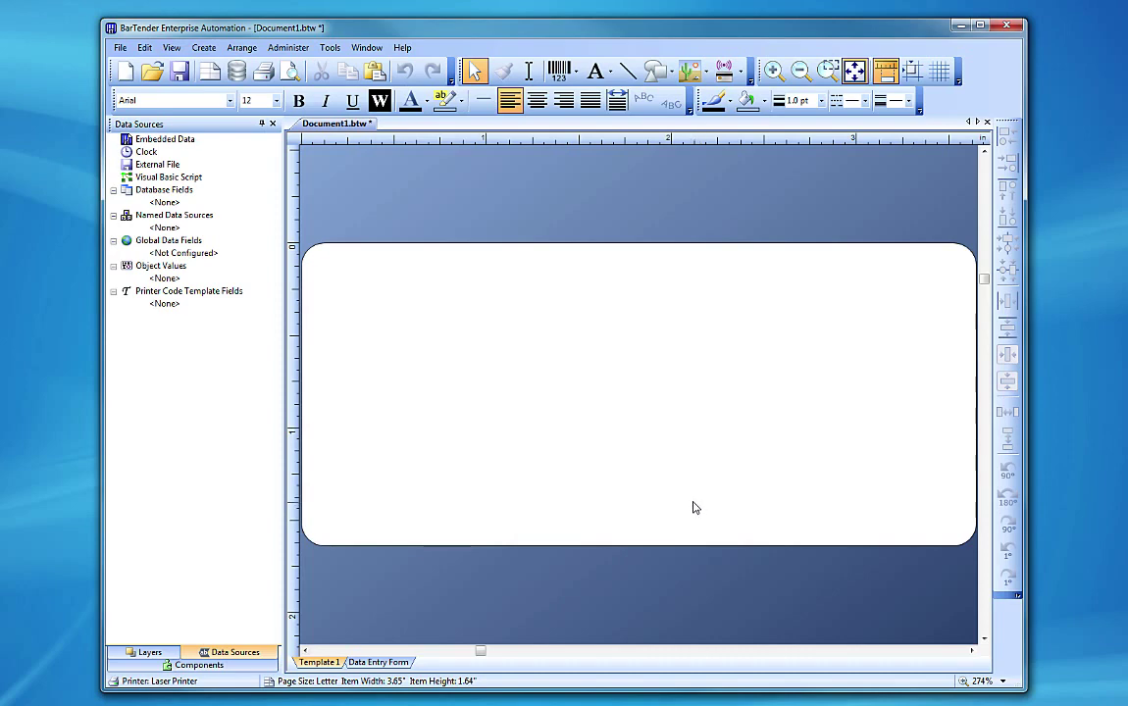
Step: Save the new document as "laser" in the BarTender Documents folder
left_click(119, 48)
left_click(142, 140)
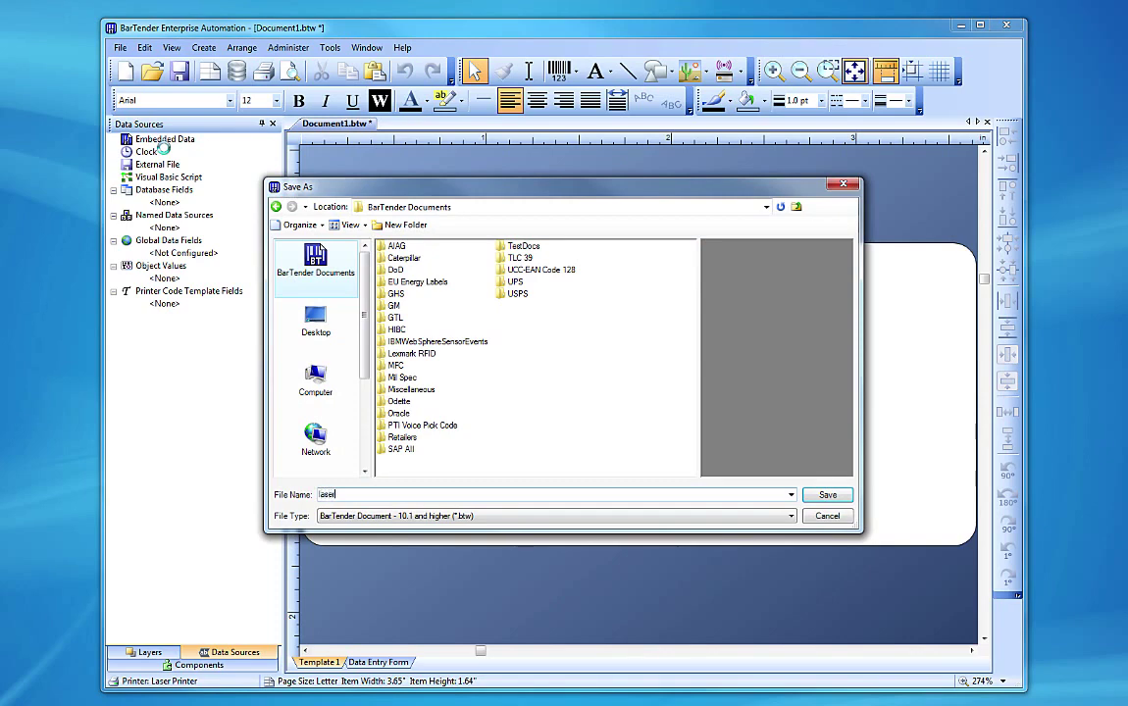
left_click(826, 495)
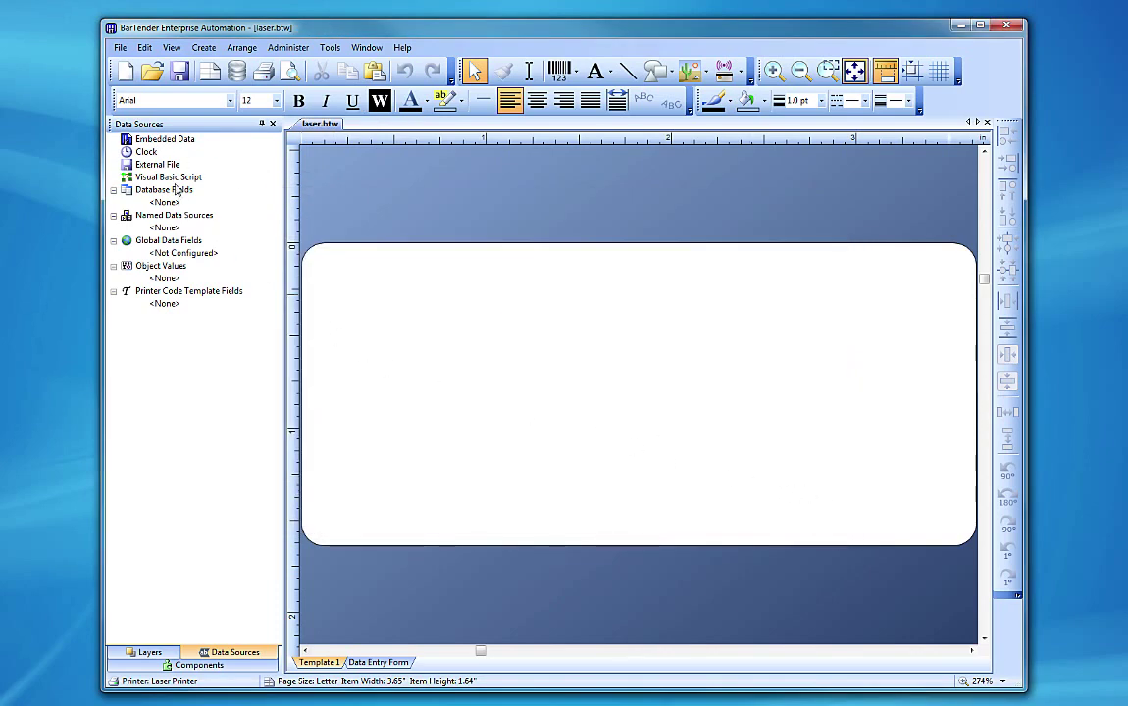
Step: Review the document's page size, orientation and template design options in Page Setup and close it
left_click(120, 47)
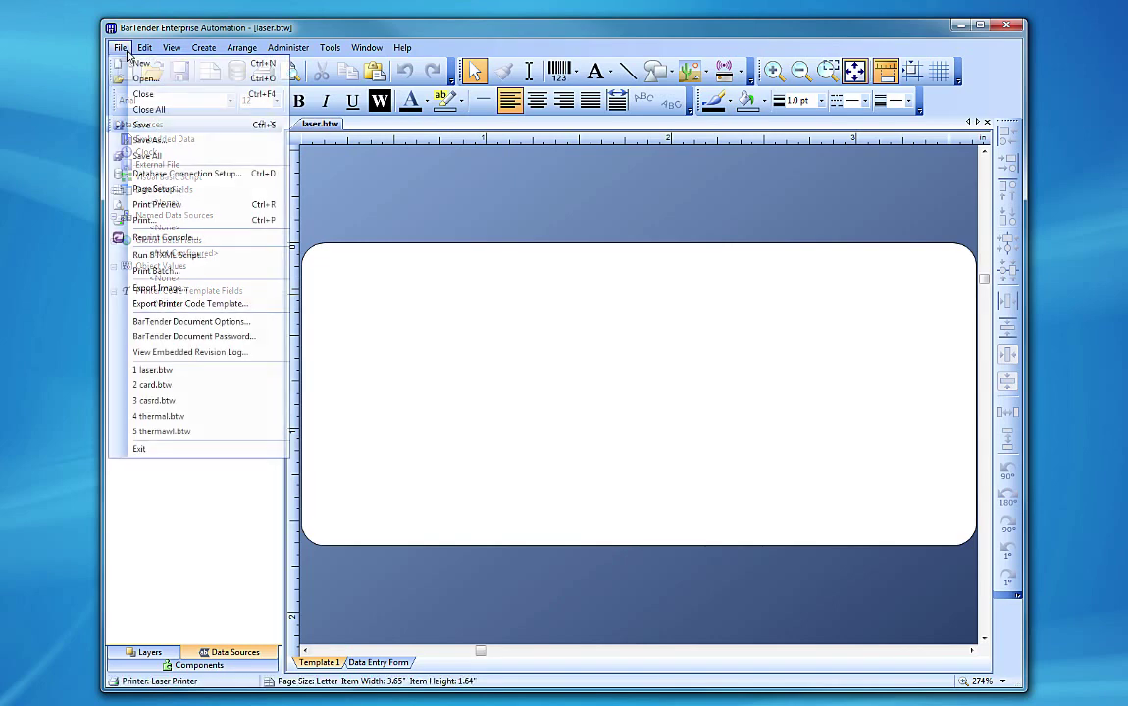
left_click(125, 192)
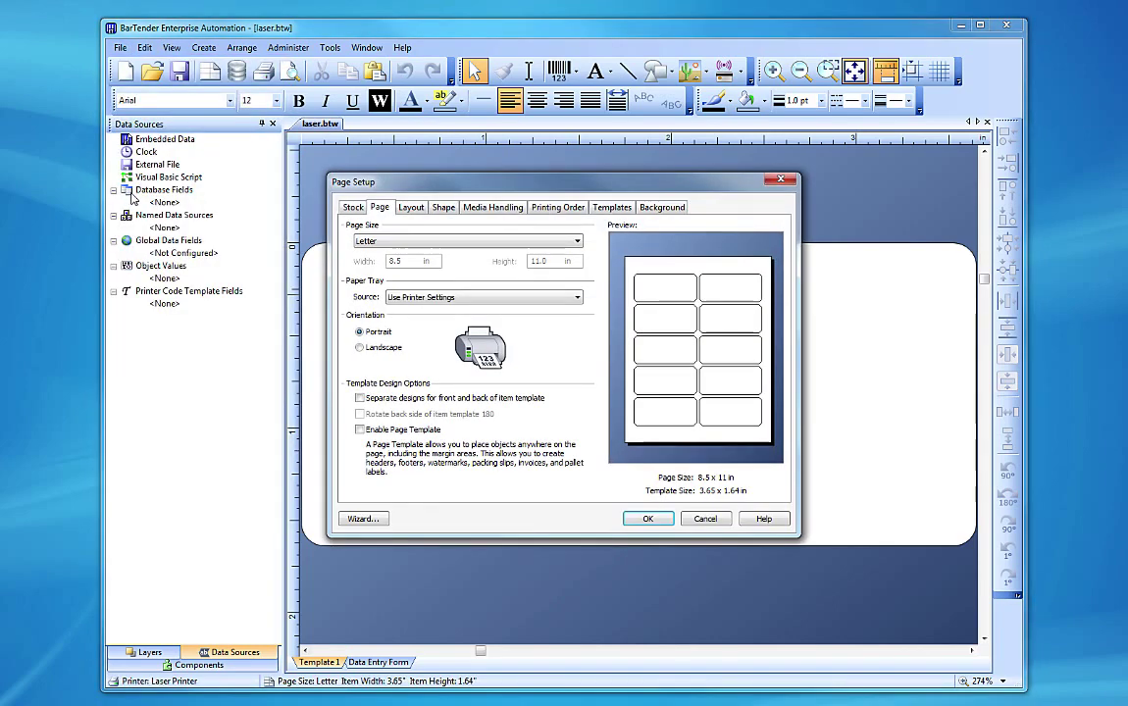
left_click(645, 518)
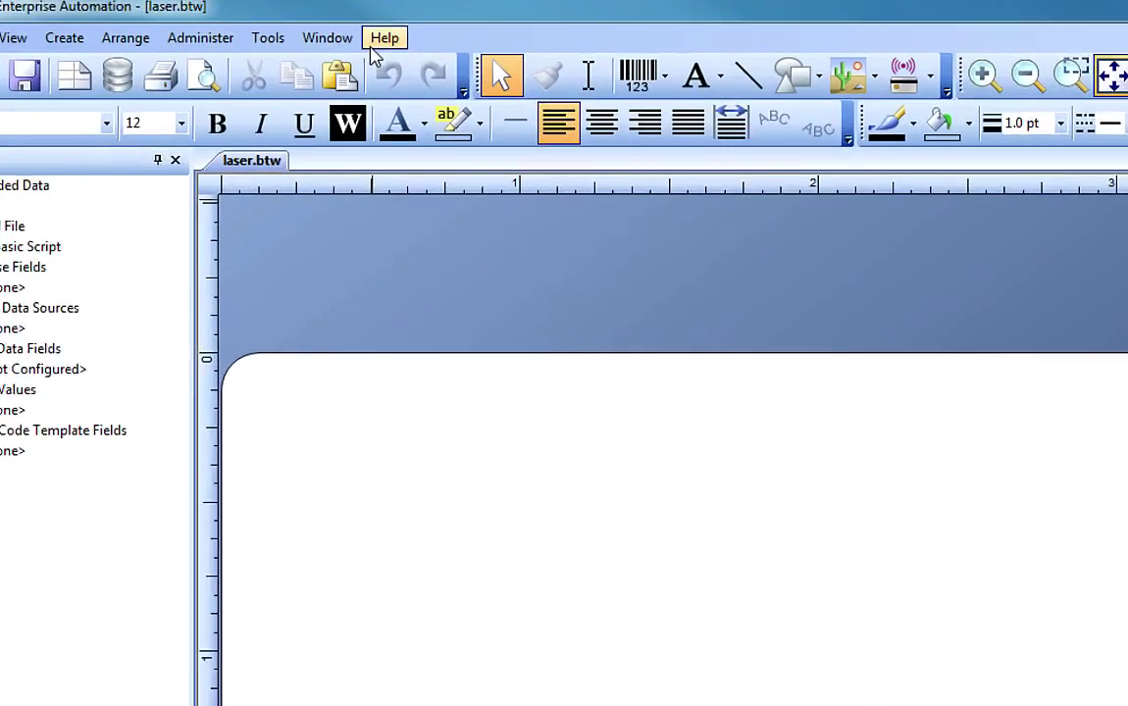
left_click(403, 48)
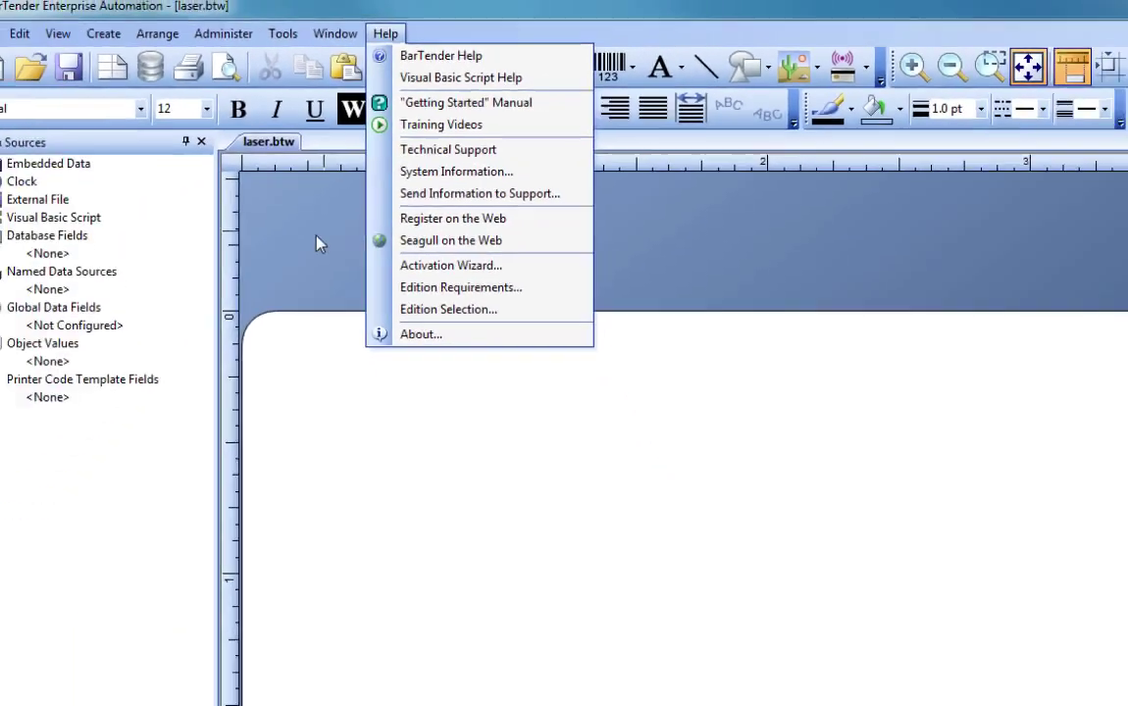
left_click(232, 385)
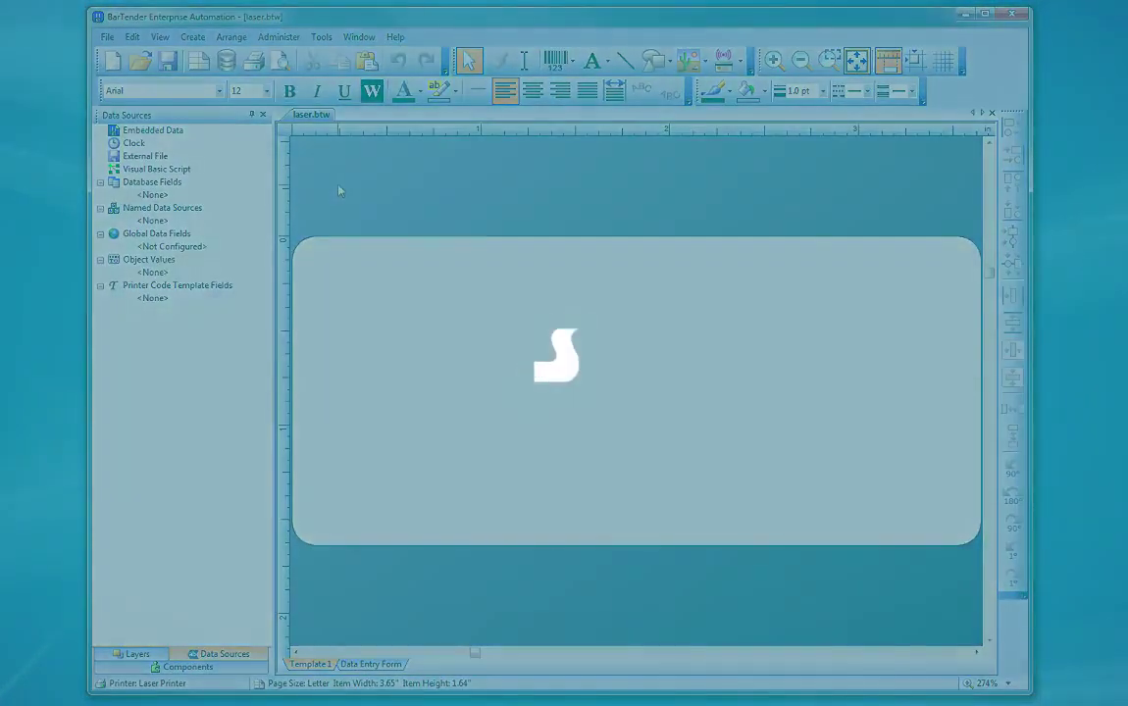